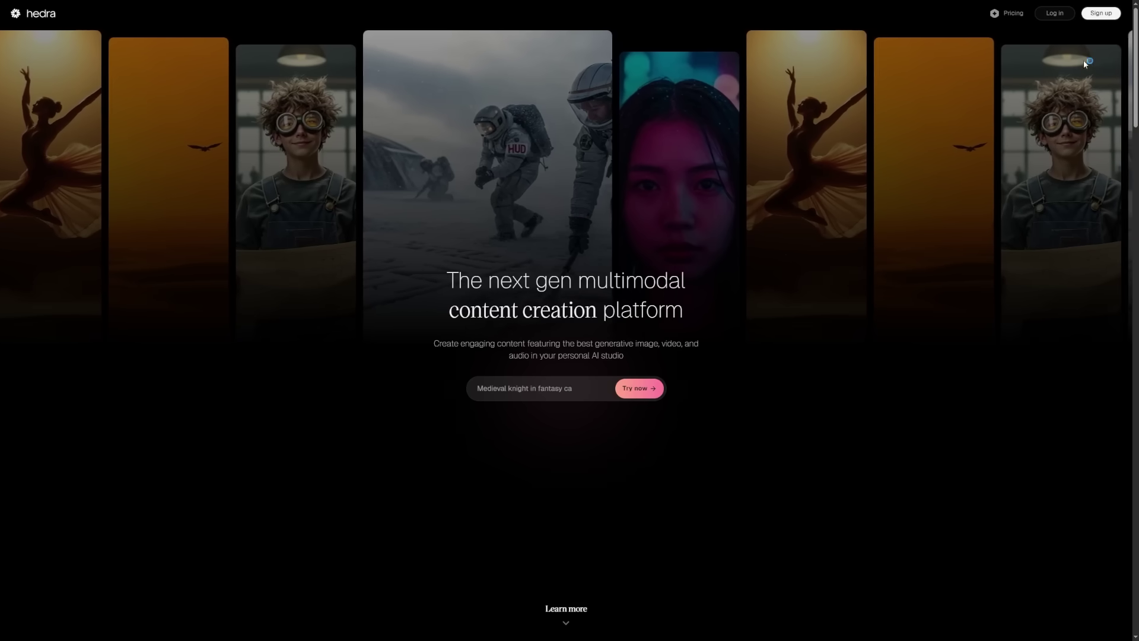
Choose Sign up at the top right of the Hedra homepage
click(1105, 14)
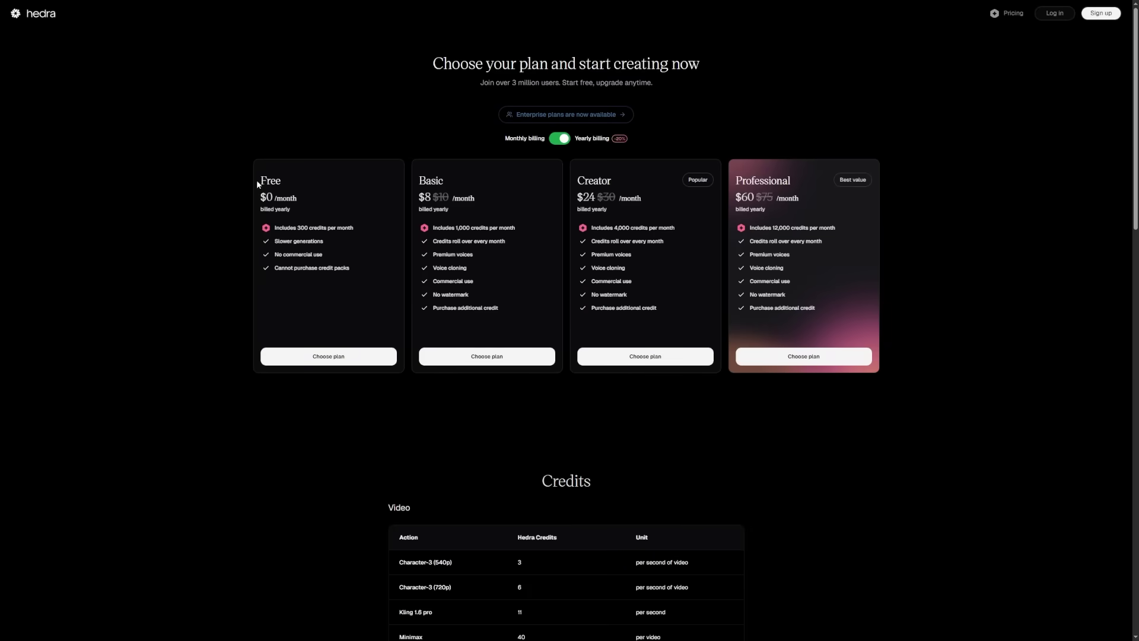
Review the Basic and Creator plans and the Free plan's 300 credits, slower generations and no commercial use
drag(418, 178, 690, 194)
click(696, 206)
mouse_move(297, 228)
mouse_down()
mouse_move(337, 228)
mouse_move(284, 227)
mouse_up()
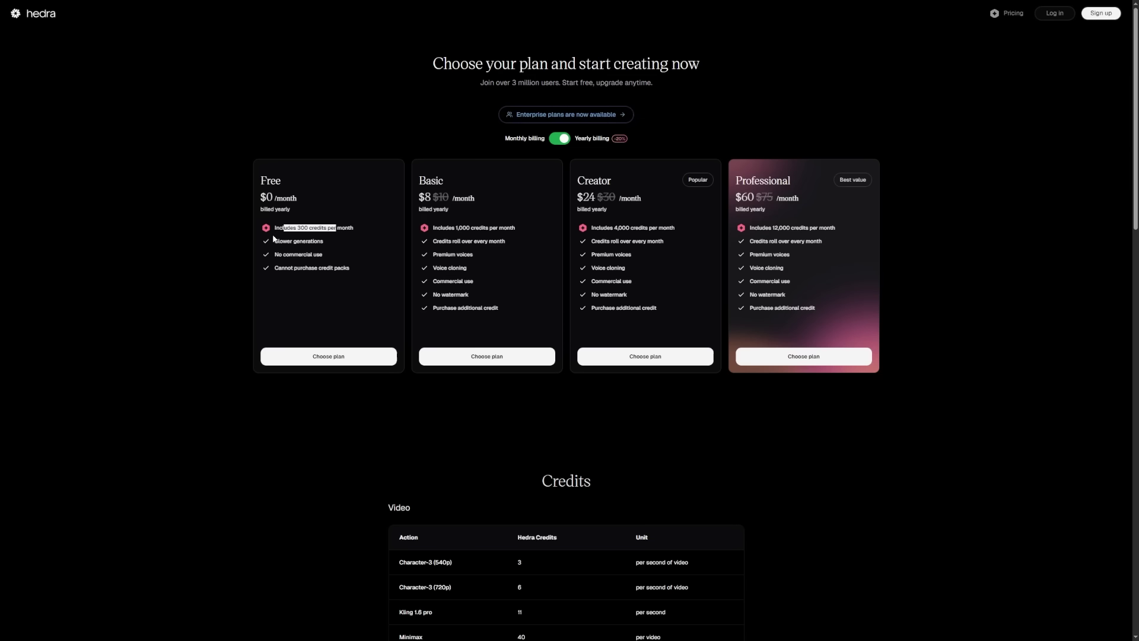
click(334, 248)
mouse_move(275, 246)
mouse_down()
mouse_move(329, 250)
mouse_move(274, 254)
mouse_up()
click(325, 246)
click(308, 278)
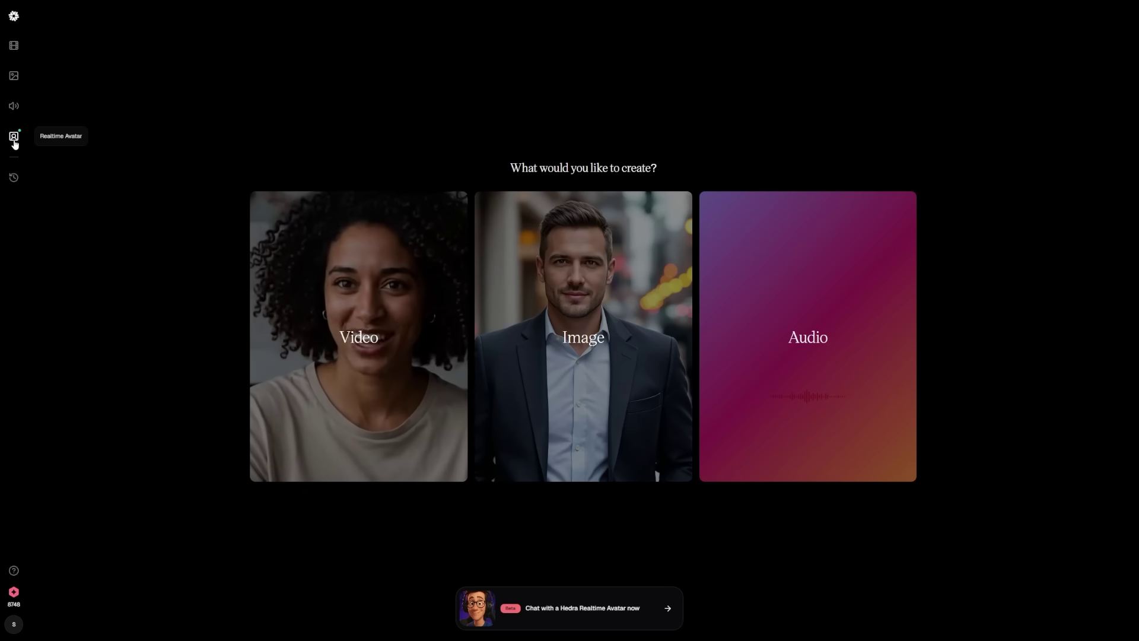
Visit the Image and Audio pages, browse the voice list, then view Video and Realtime Avatars
click(14, 78)
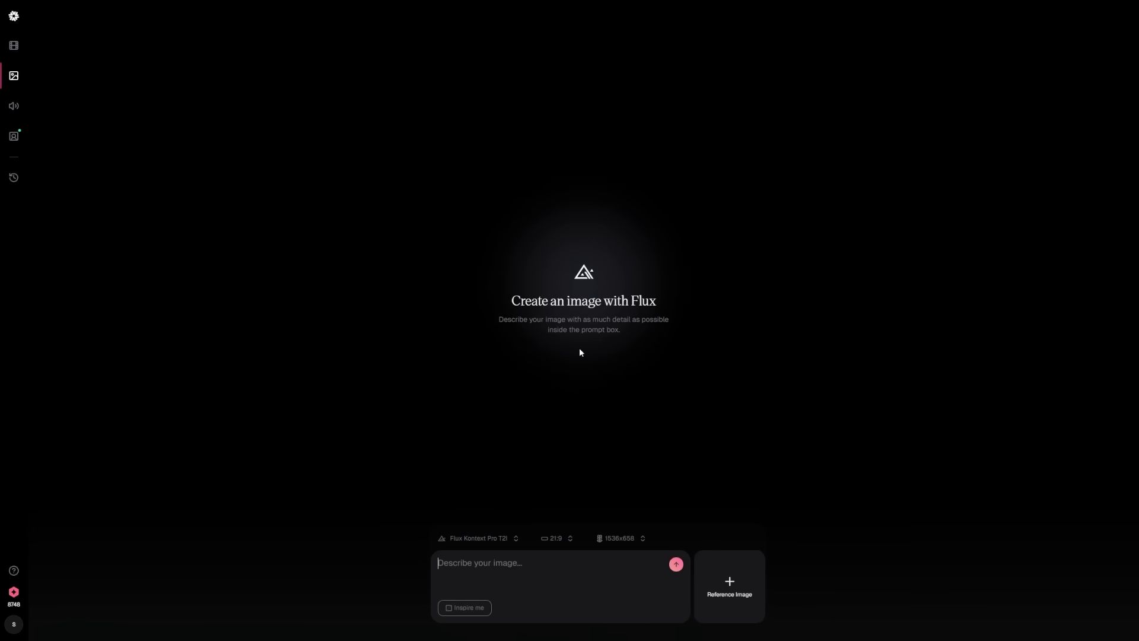
click(14, 107)
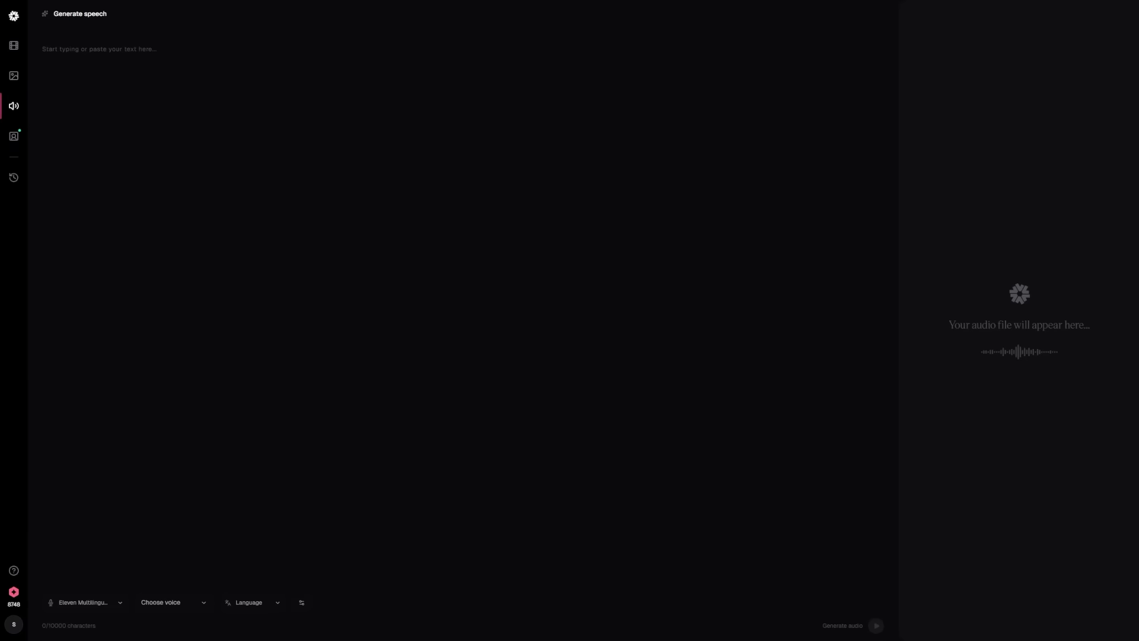
click(186, 605)
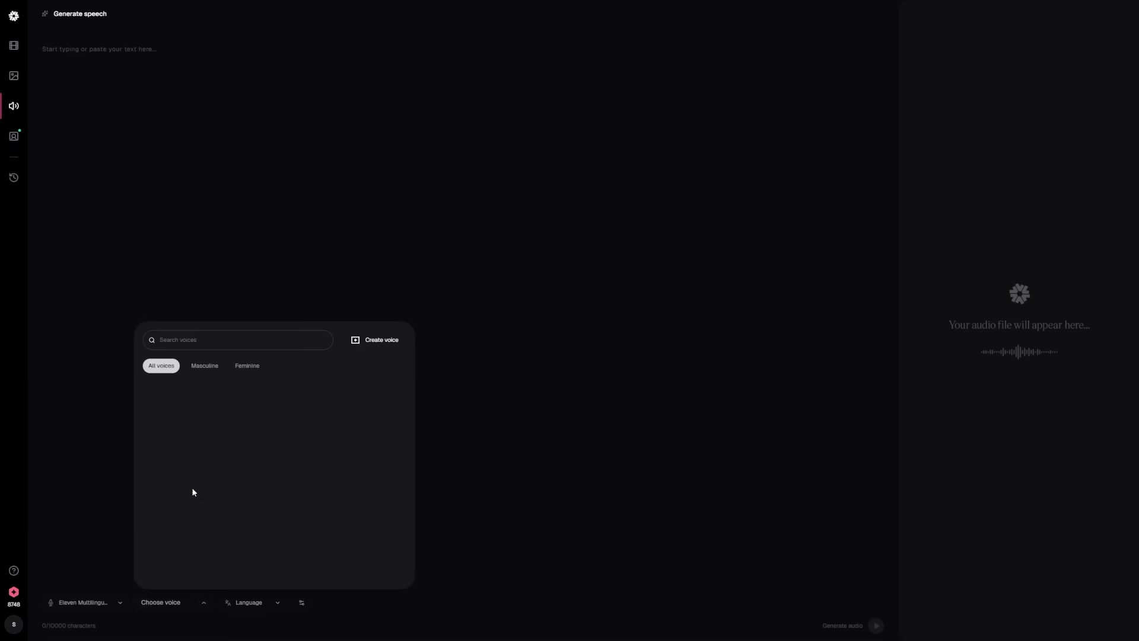
click(13, 60)
click(13, 59)
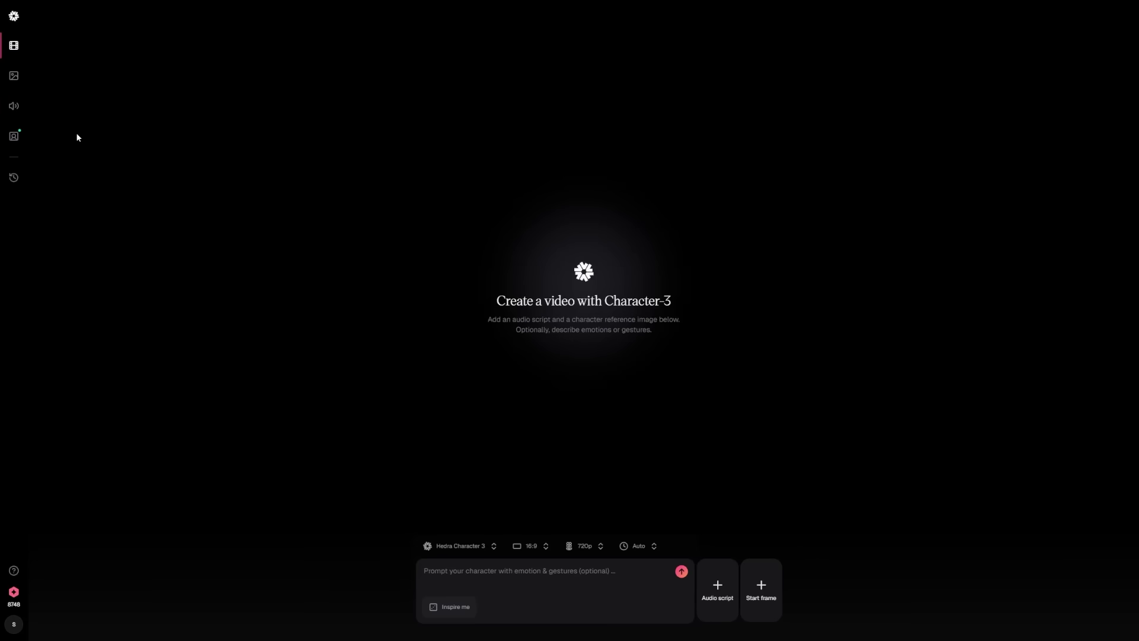
click(14, 135)
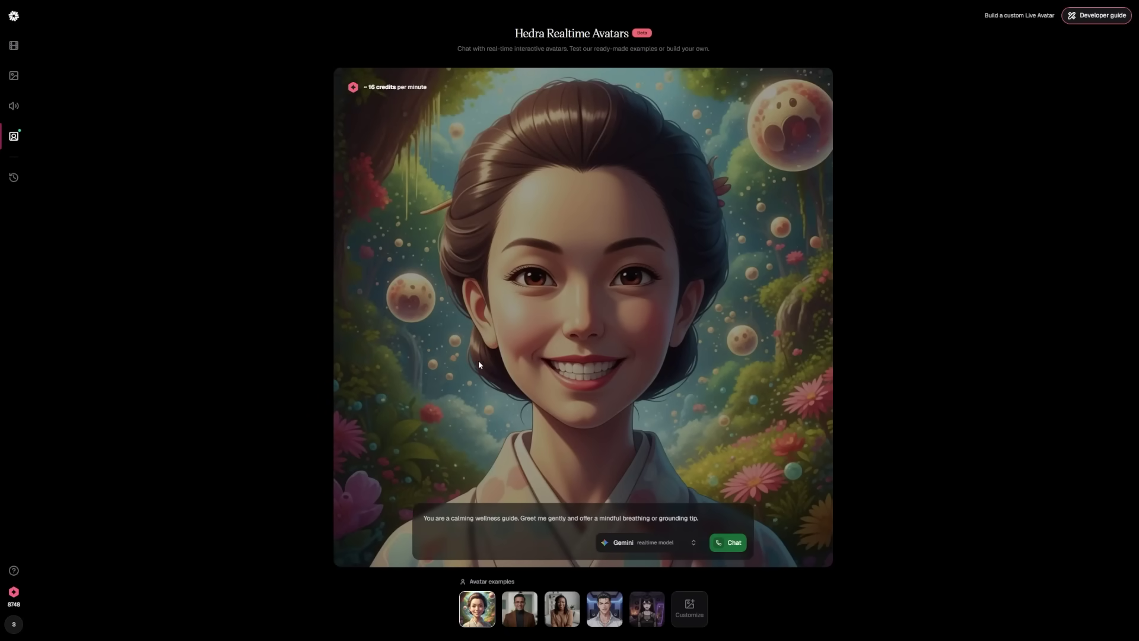
click(530, 621)
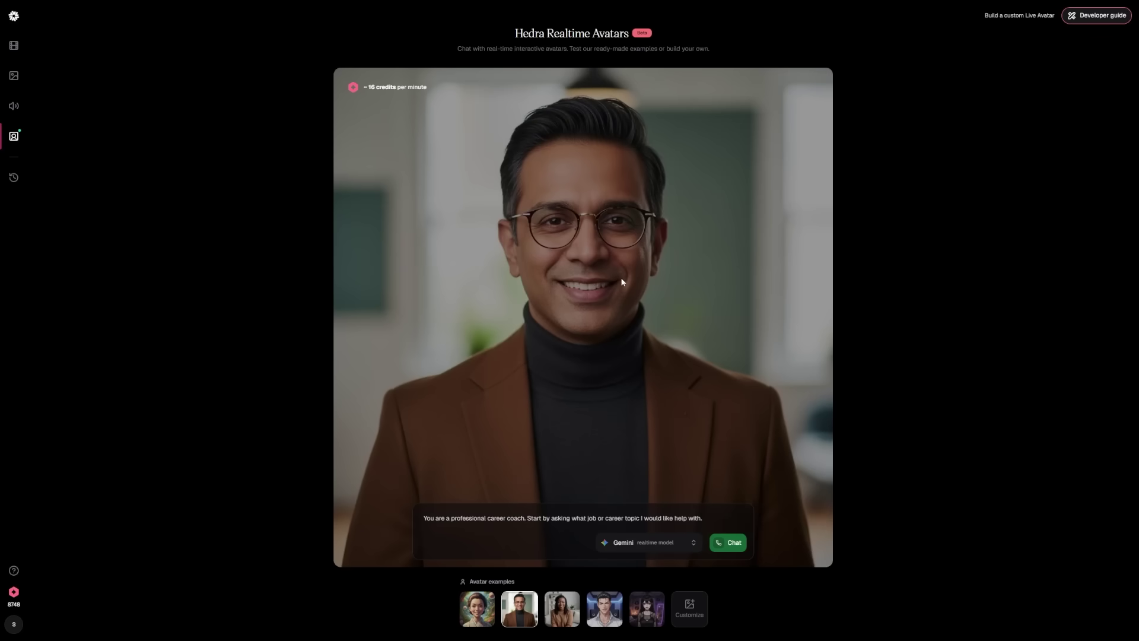
click(559, 600)
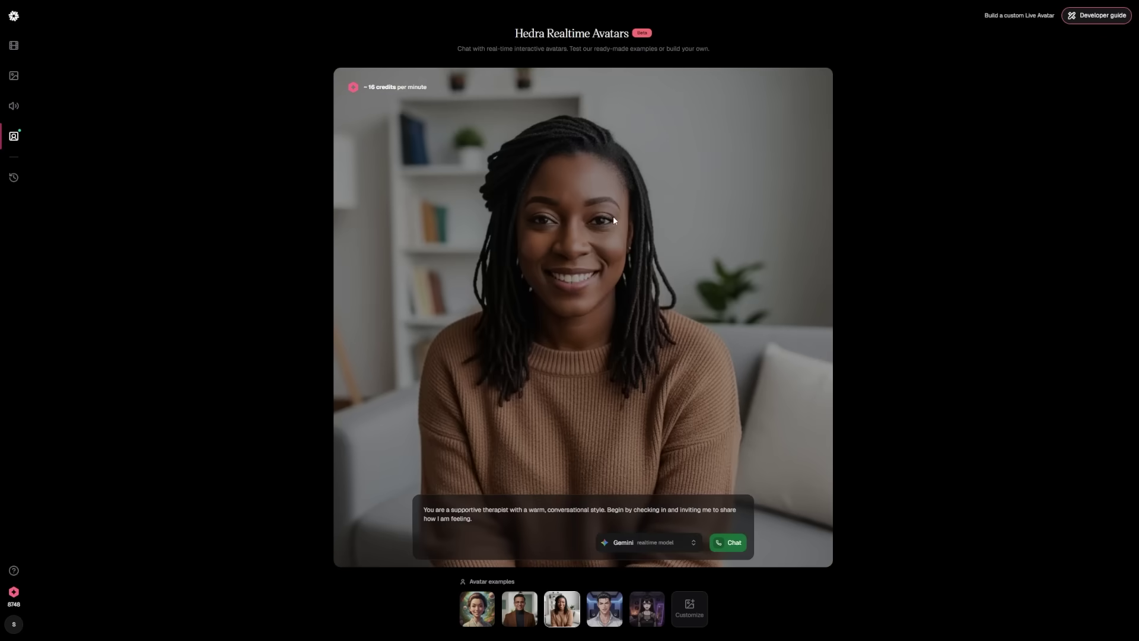
click(614, 602)
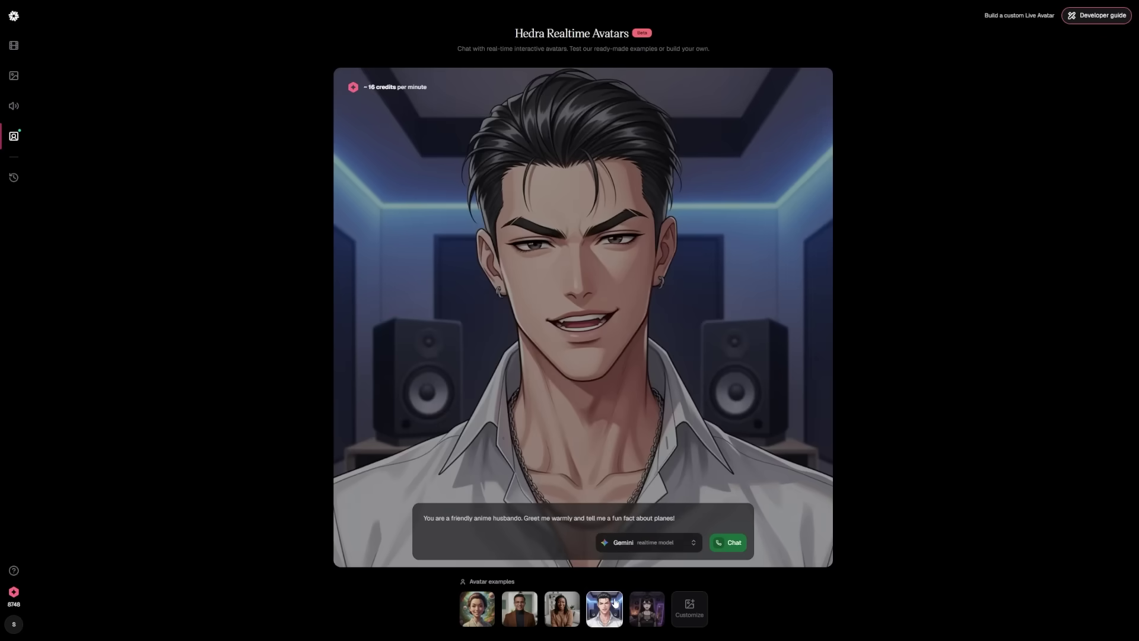
click(642, 608)
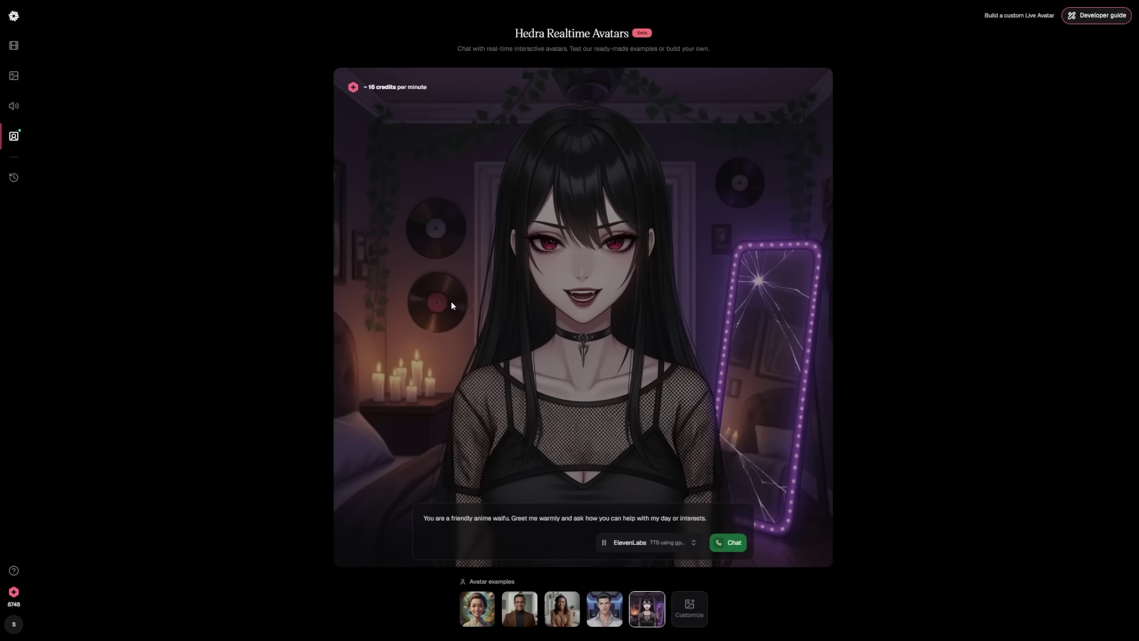
click(477, 593)
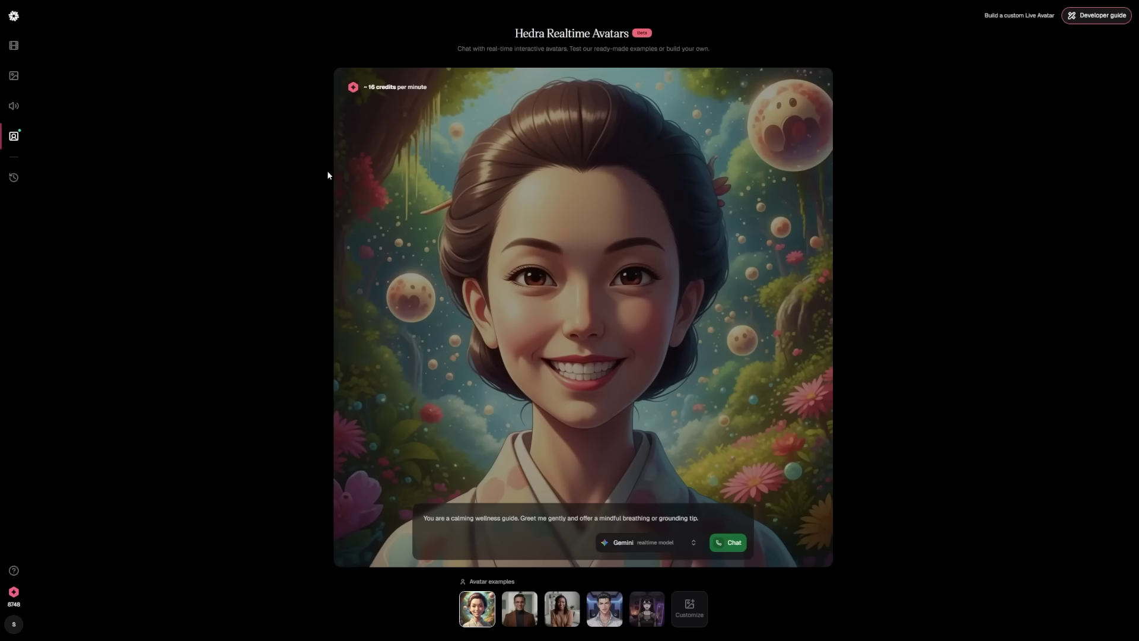
Enter the image prompt 'a woman with long black hair wearing a white dress' and browse the image models
click(14, 77)
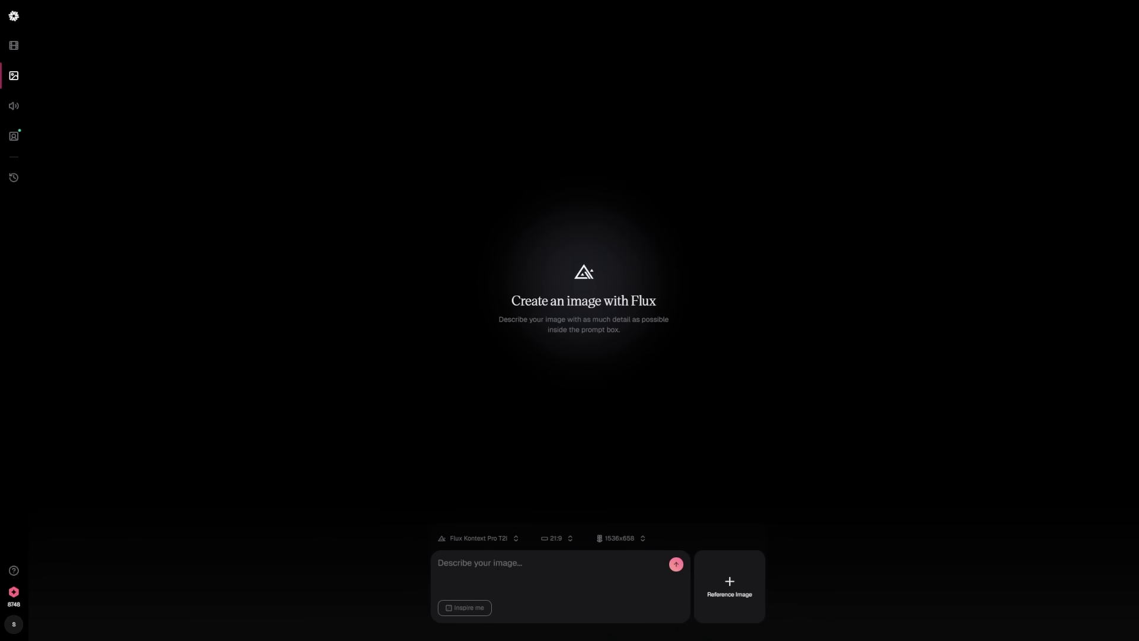
text(a woman with long black hair wearing a white dress)
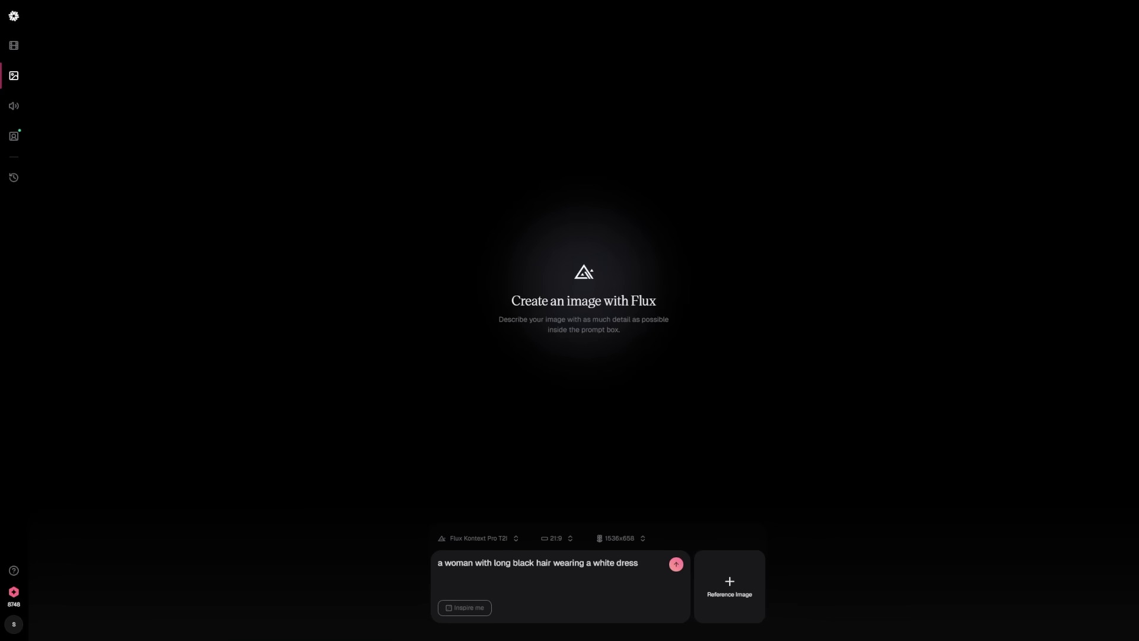
drag(464, 563, 639, 564)
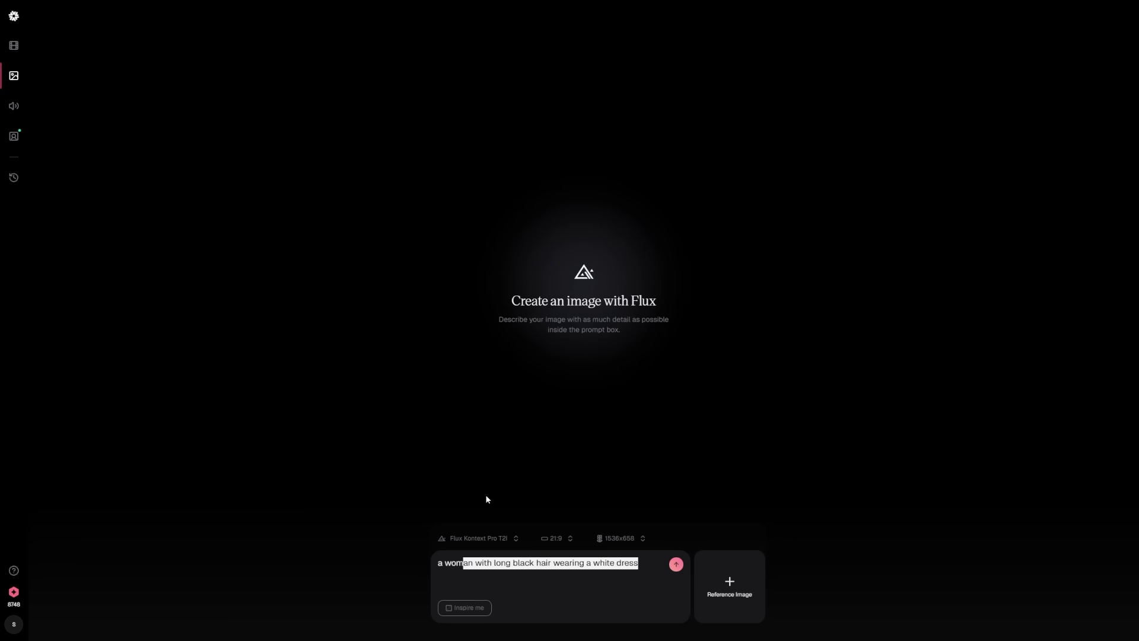
click(464, 496)
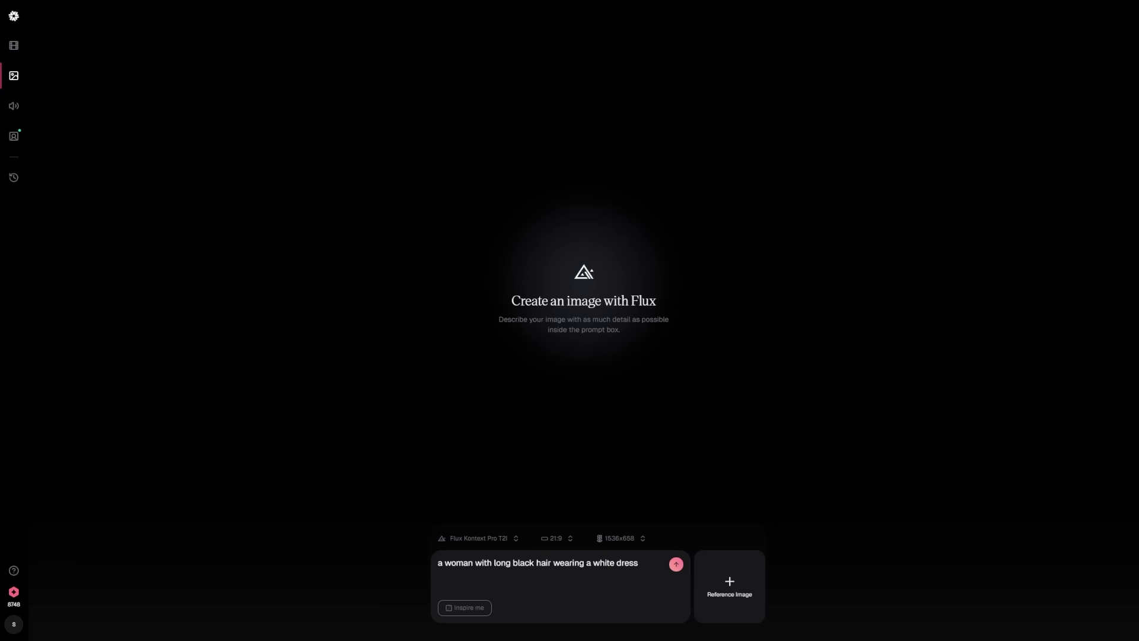
click(504, 536)
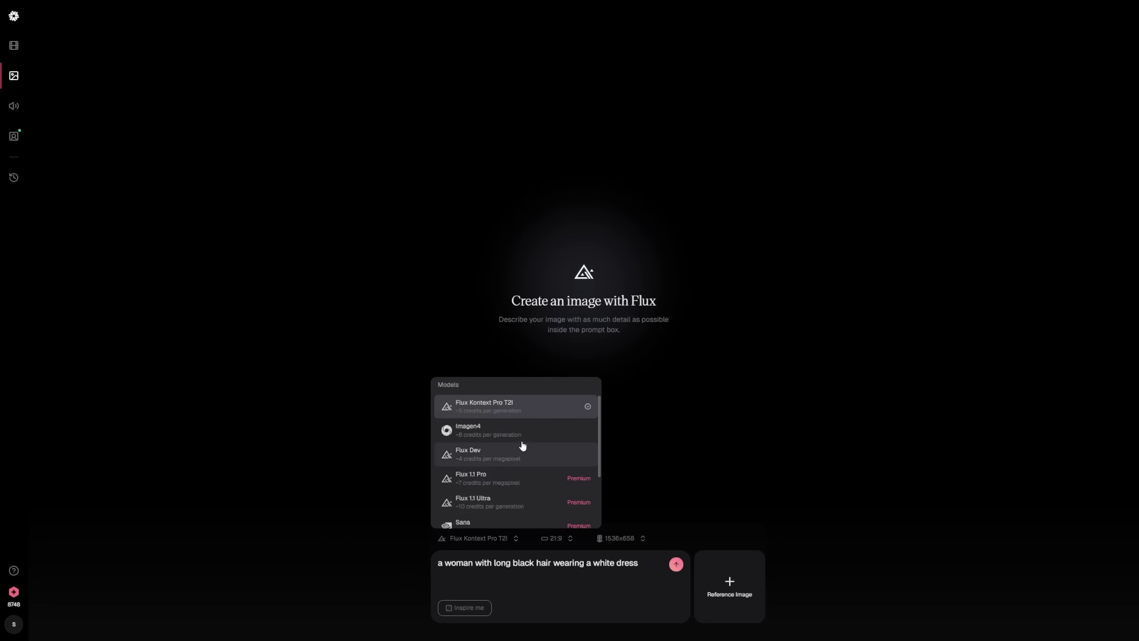
scroll(507, 454, down, 2)
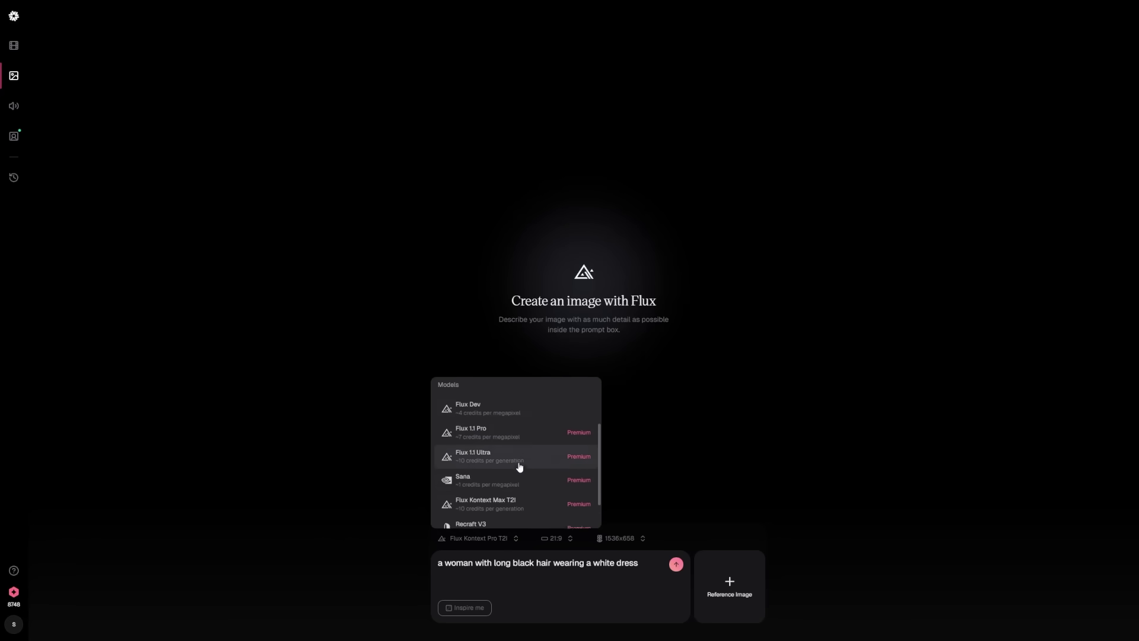
scroll(518, 467, up, 2)
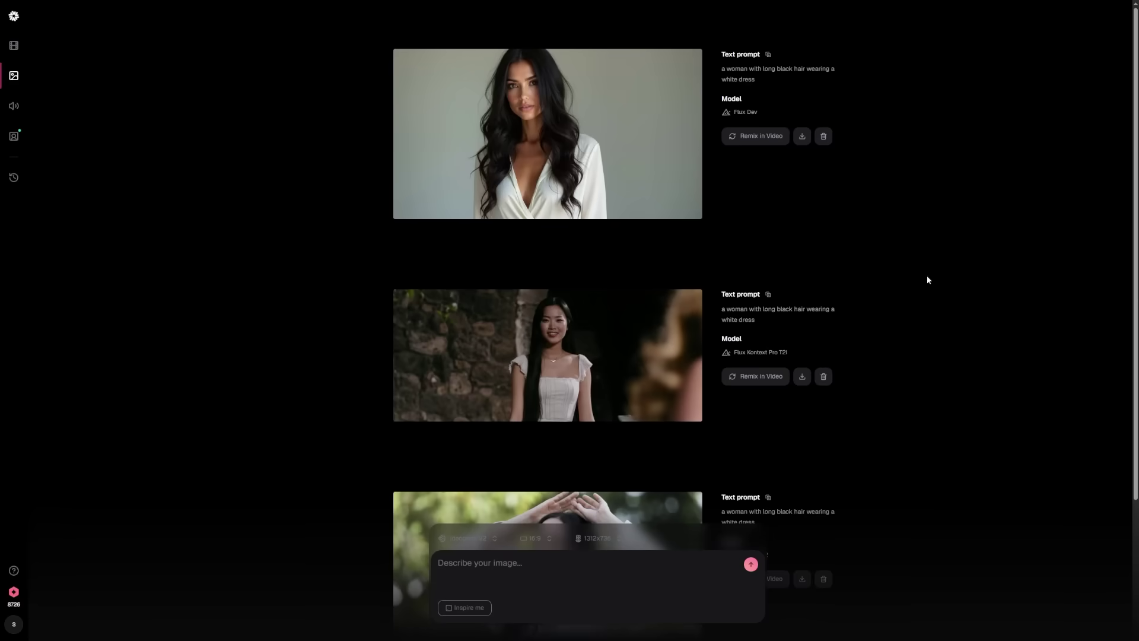
scroll(1051, 320, down, 3)
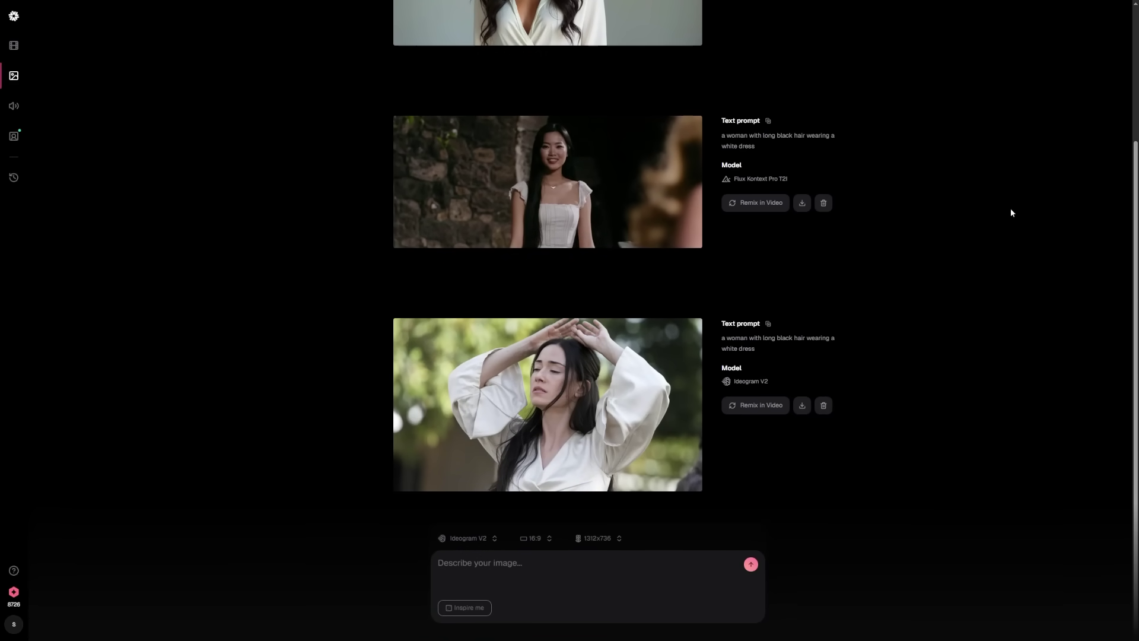
scroll(948, 351, up, 3)
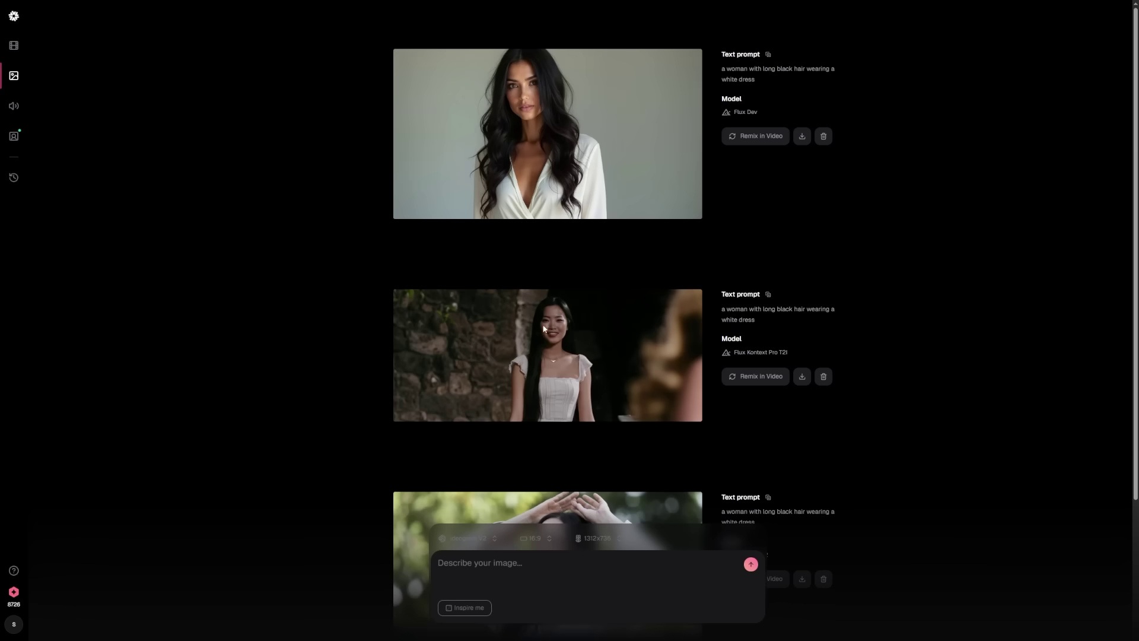
scroll(964, 302, down, 3)
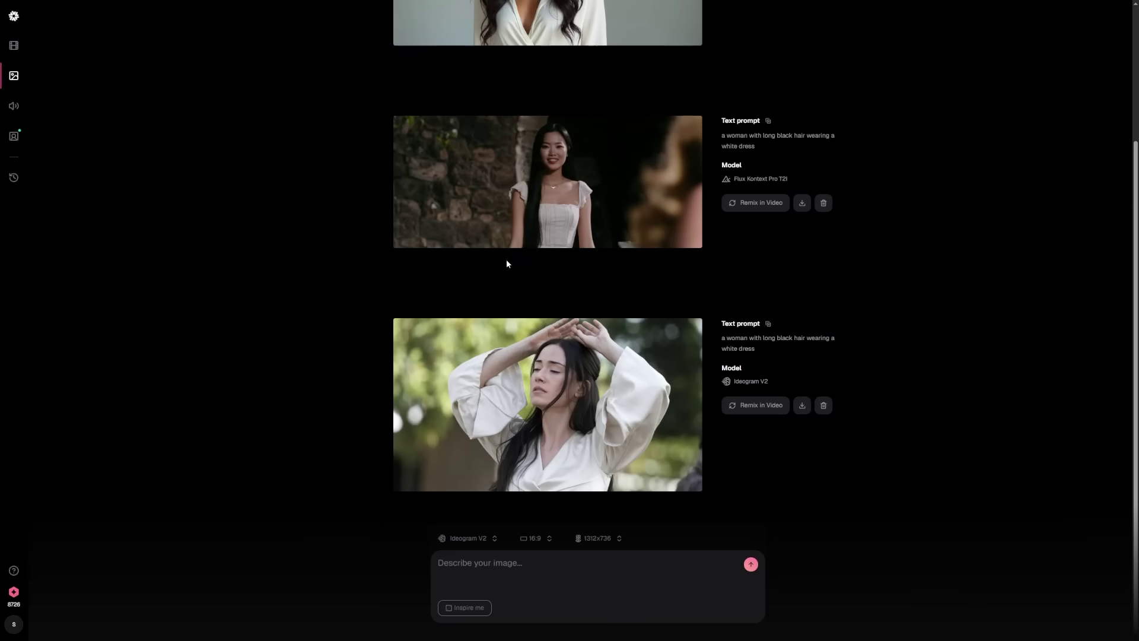
scroll(499, 265, up, 3)
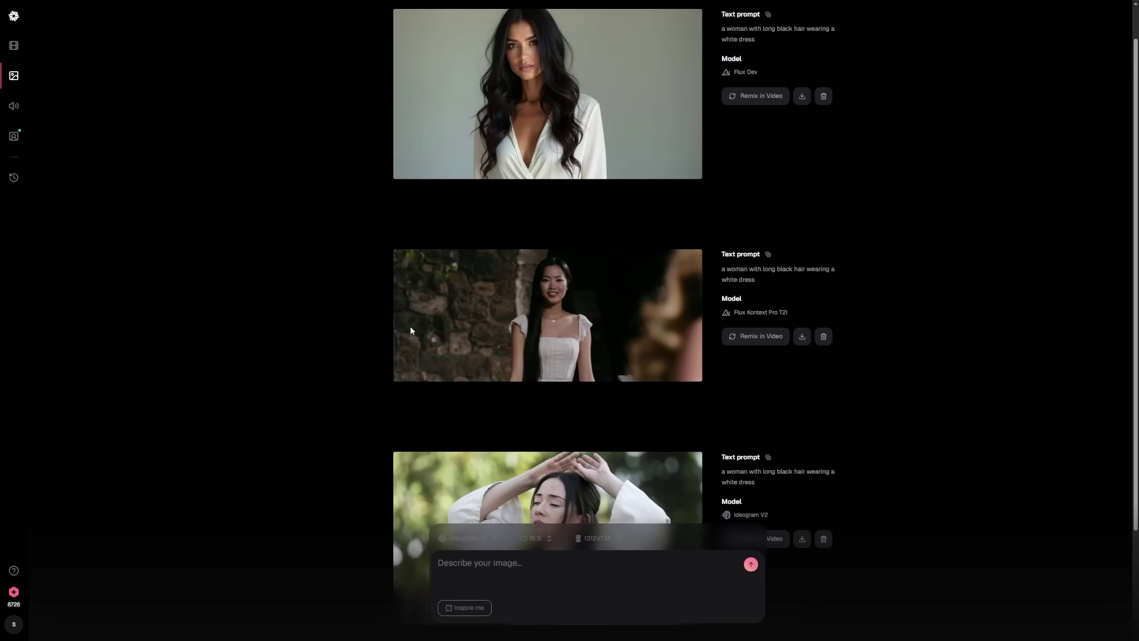
On the Video page, keep Hedra Character 3 as the model and open the aspect ratio choices
click(14, 46)
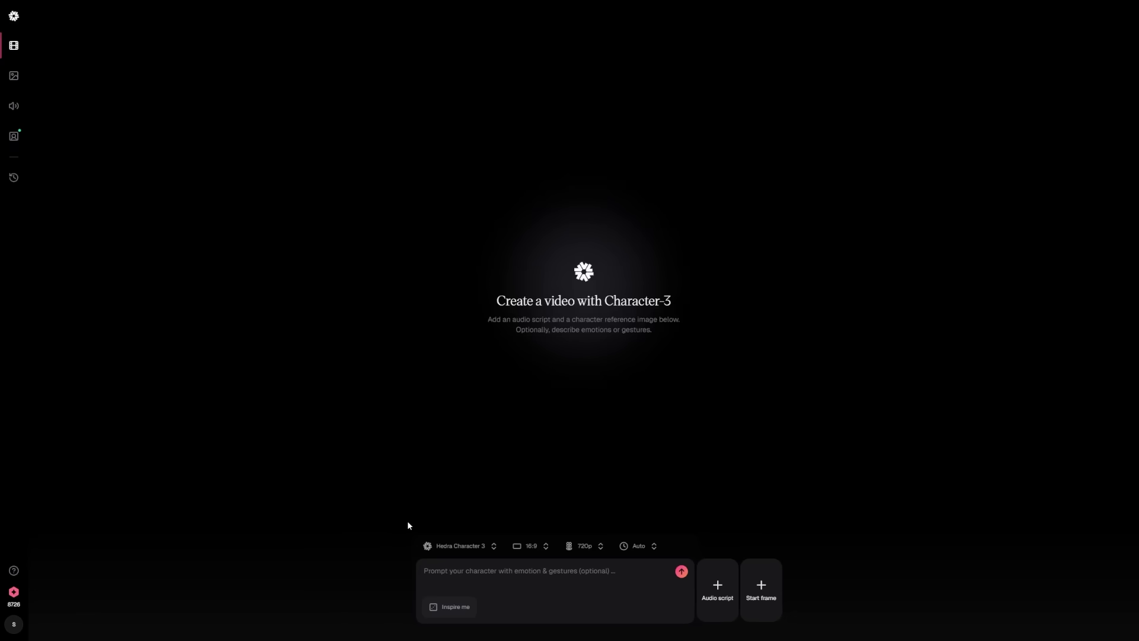
click(459, 545)
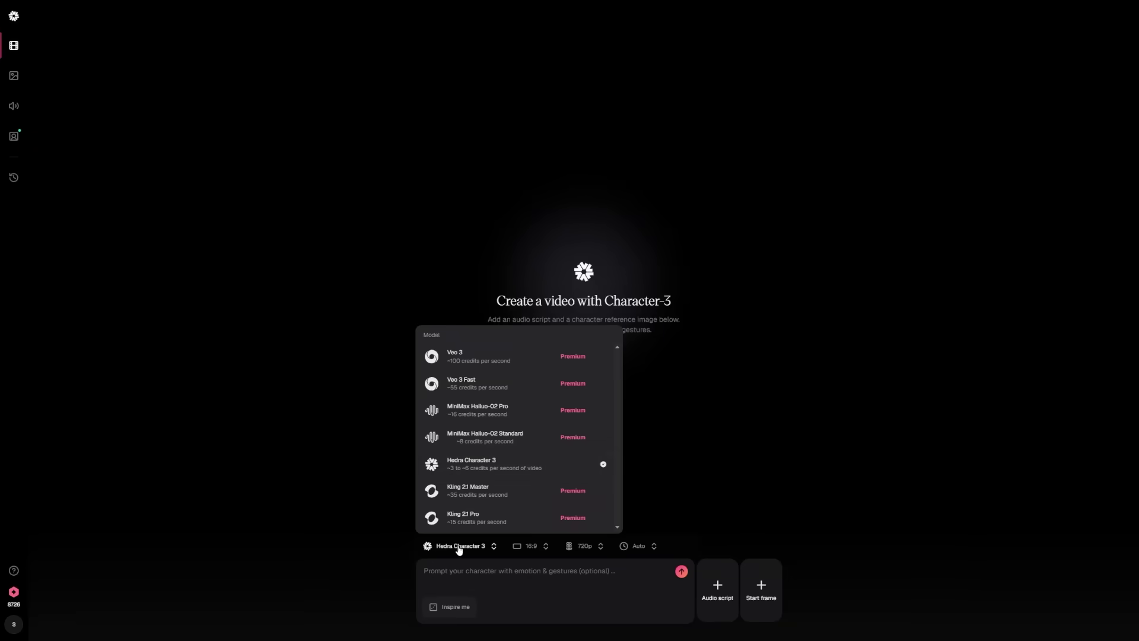
click(480, 466)
click(533, 549)
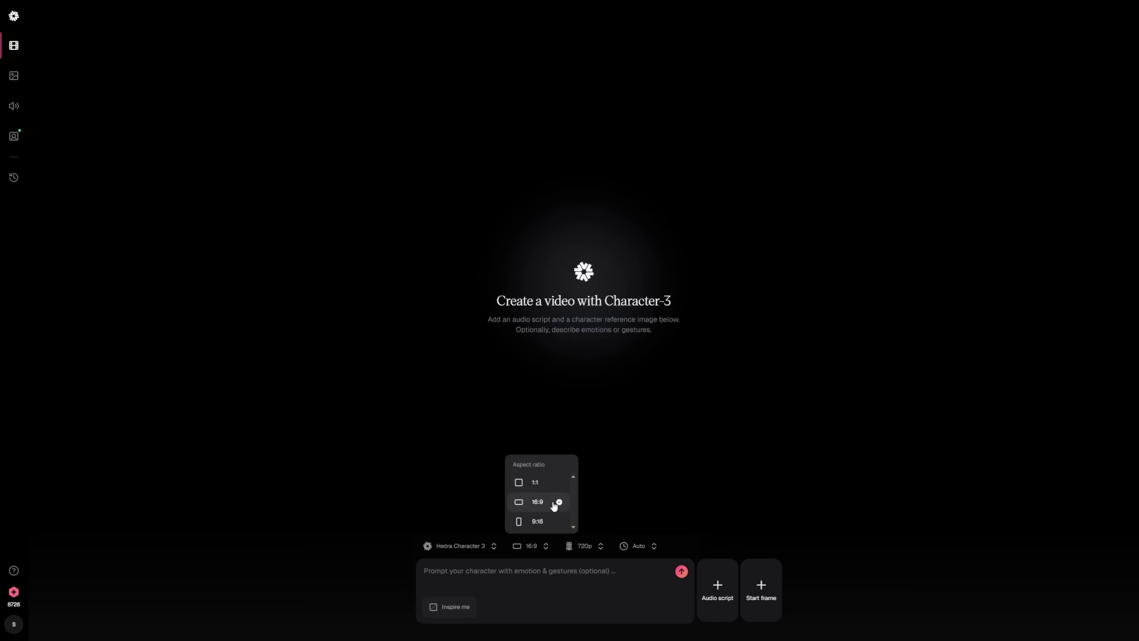
Keep 16:9, then check the 720p resolution and Auto duration options without changing them
click(622, 501)
click(601, 546)
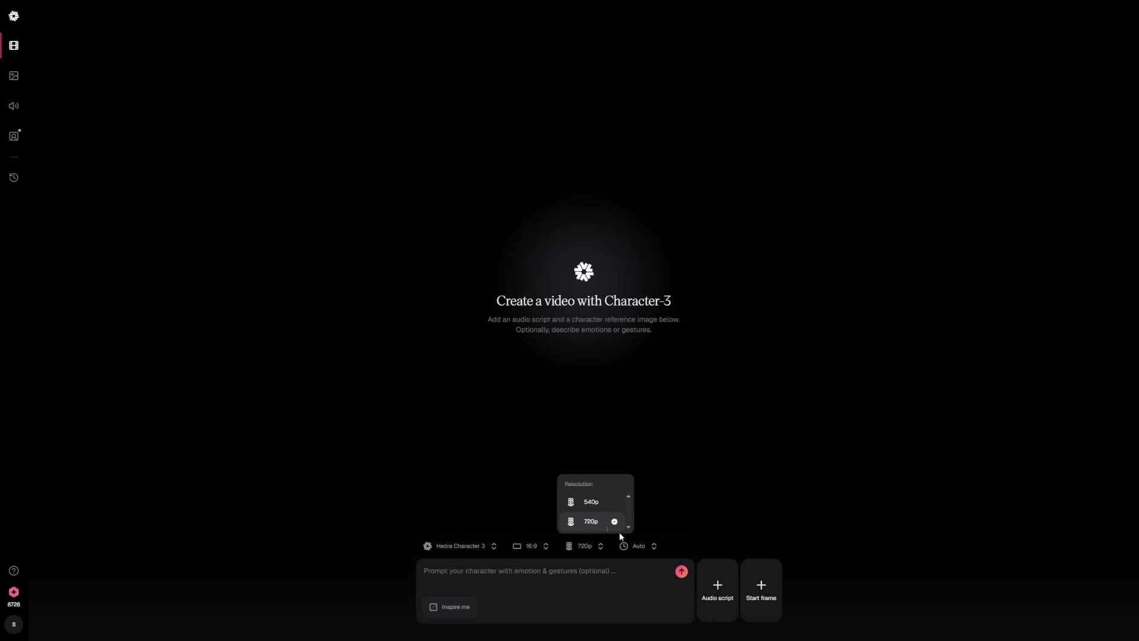
click(642, 546)
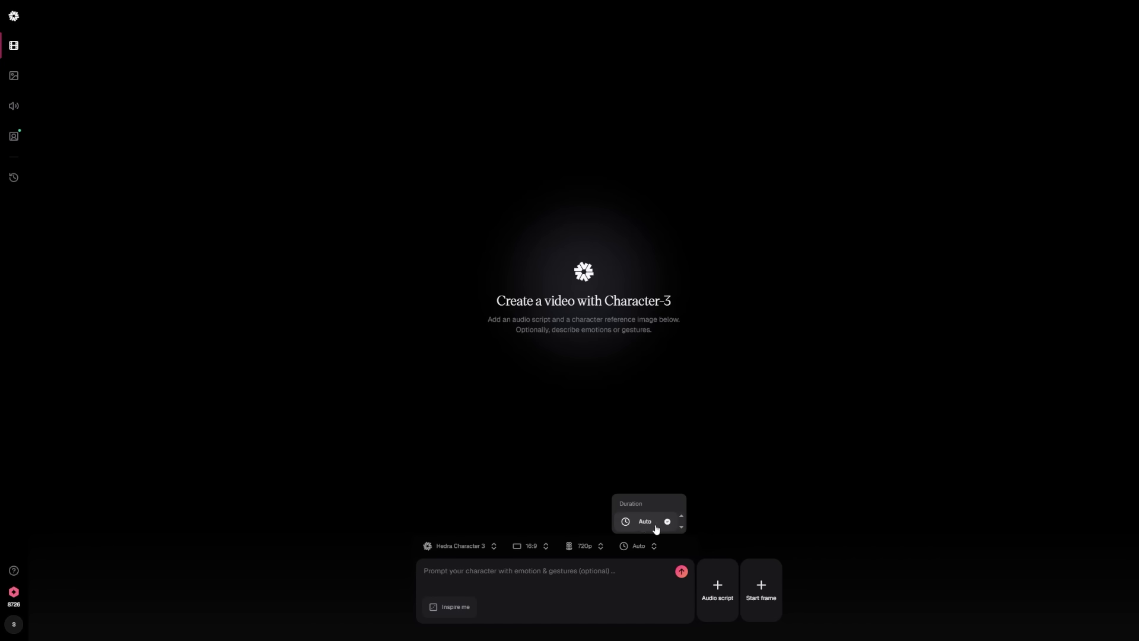
click(765, 493)
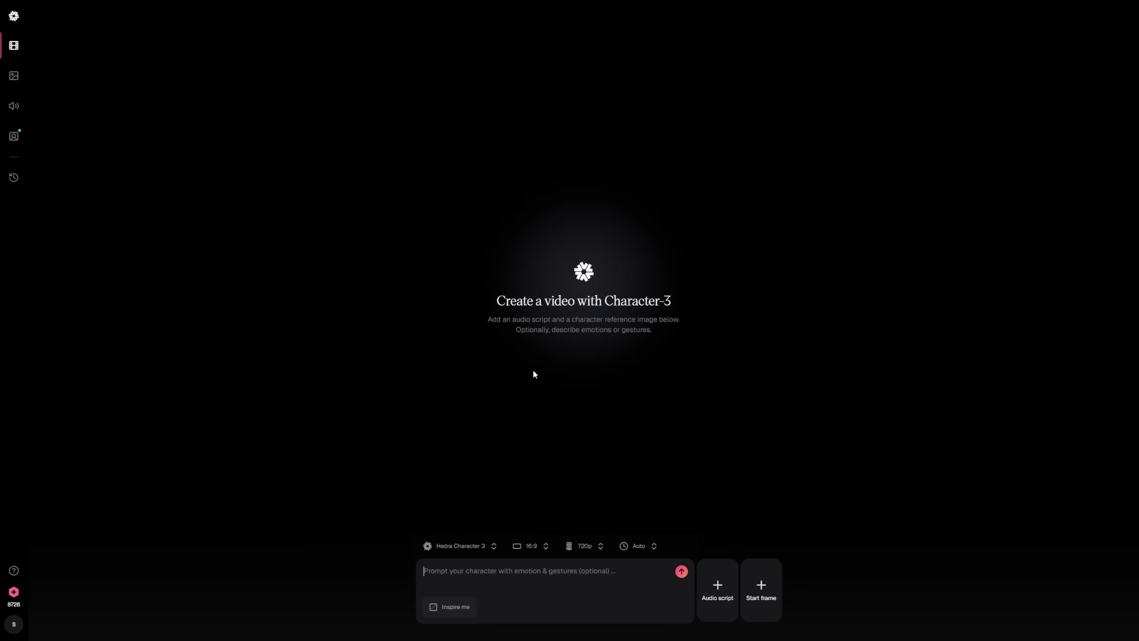
Paste the prompt of the black-haired woman walking in and dropping her coffee
text(woman with black hair walks into the room and drops her coffee)
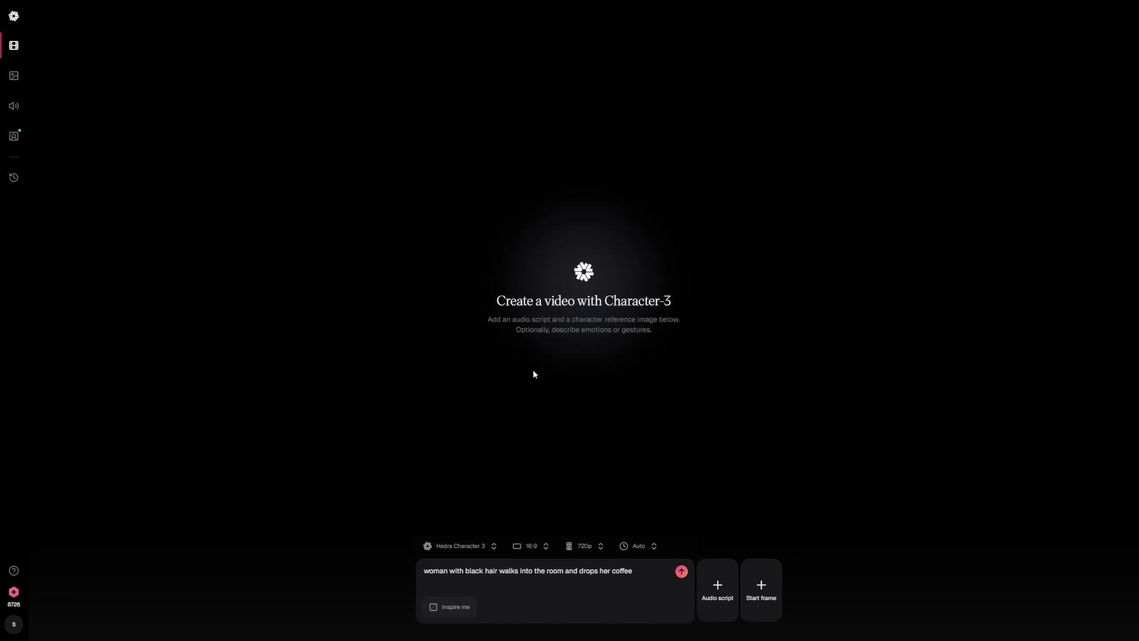
drag(505, 571, 630, 571)
click(756, 509)
Choose Generate speech for the audio script, bringing up ElevenLabs text-to-speech
click(712, 580)
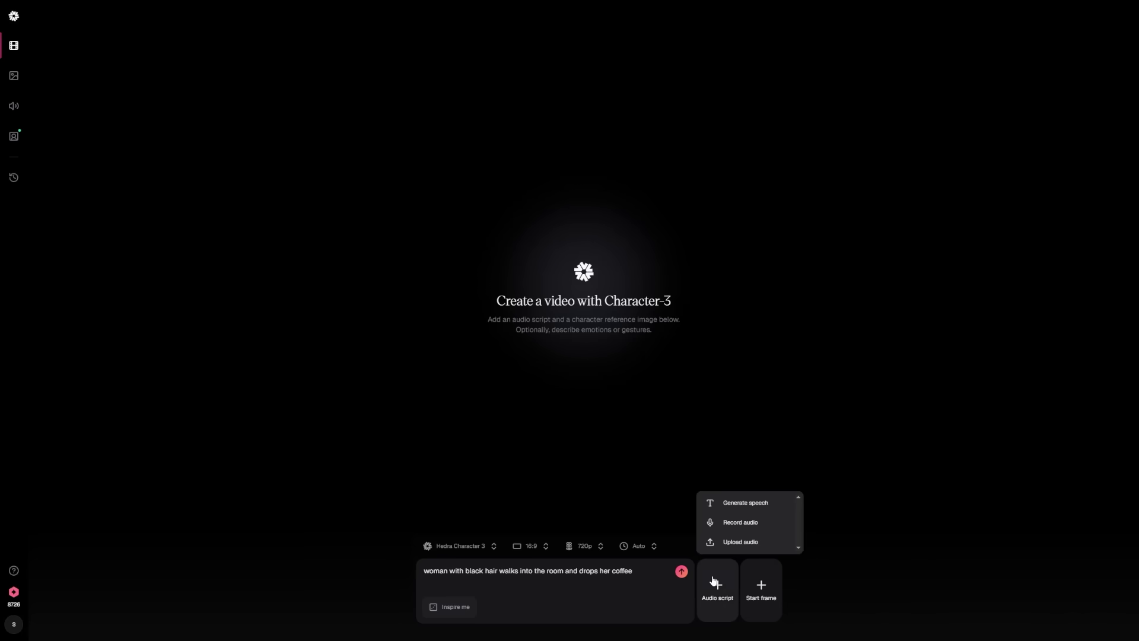
click(748, 504)
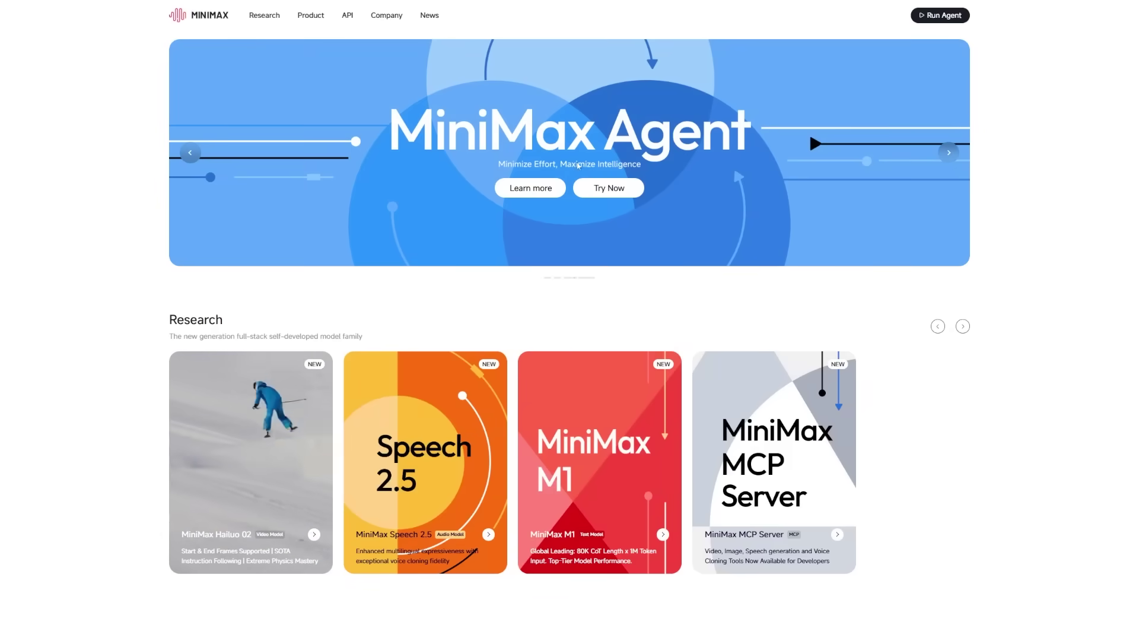
scroll(952, 285, down, 4)
scroll(952, 283, down, 2)
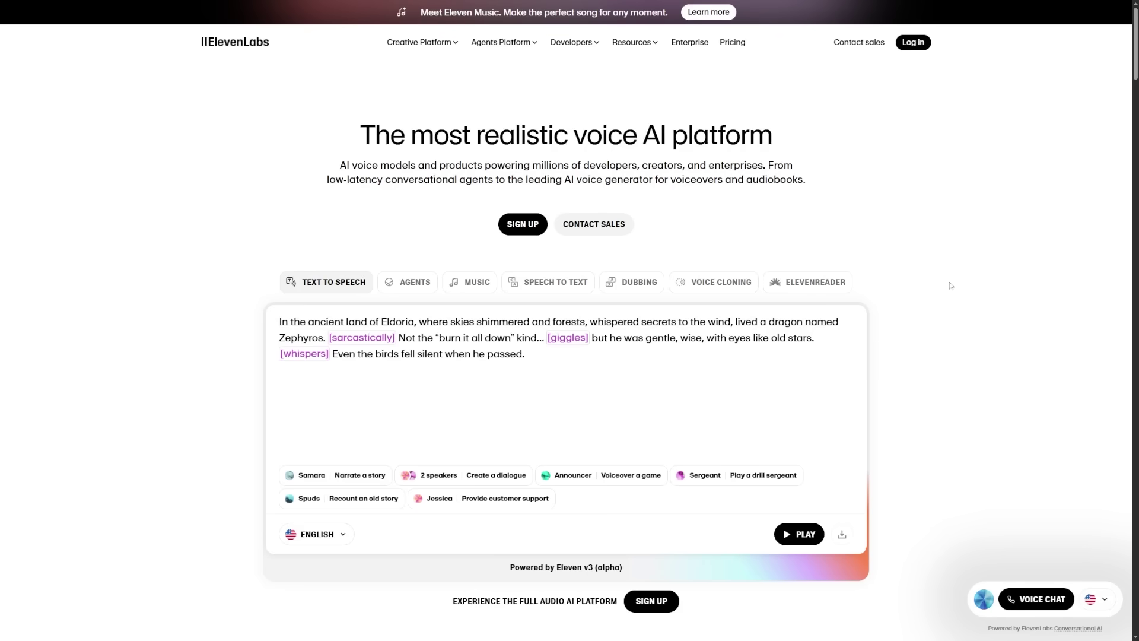
drag(360, 133, 915, 198)
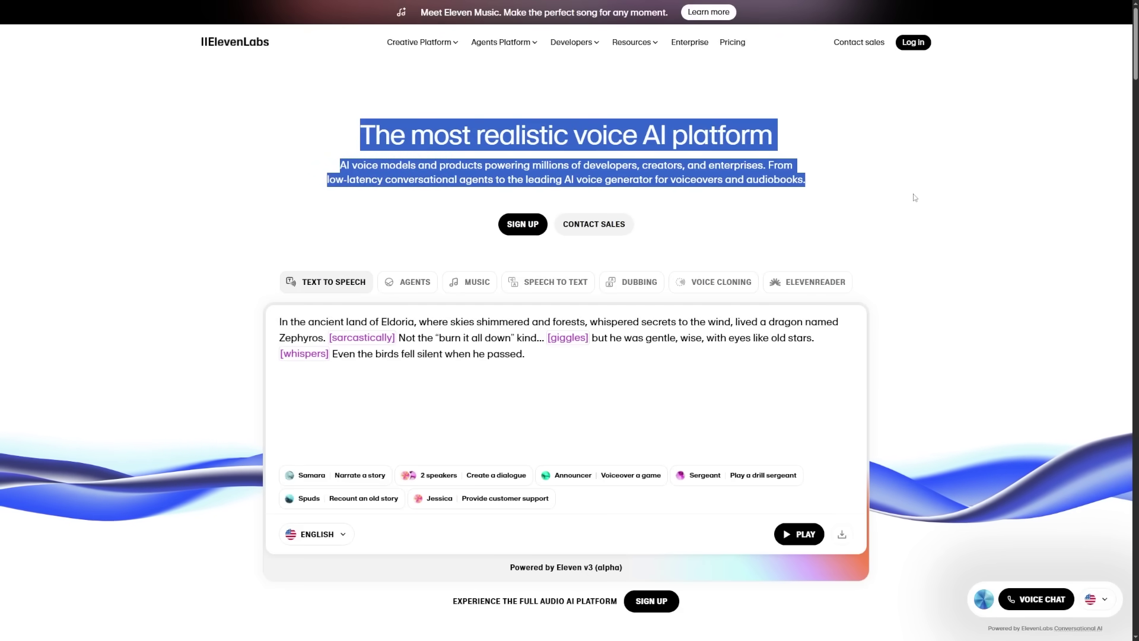
click(915, 197)
scroll(330, 221, down, 1)
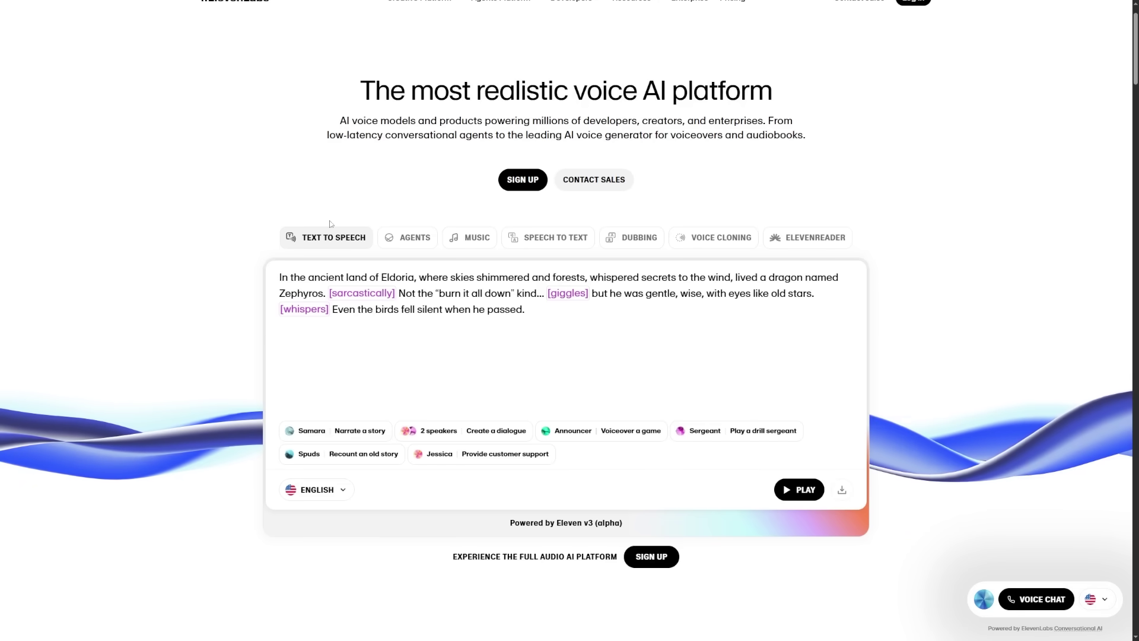
scroll(552, 239, down, 1)
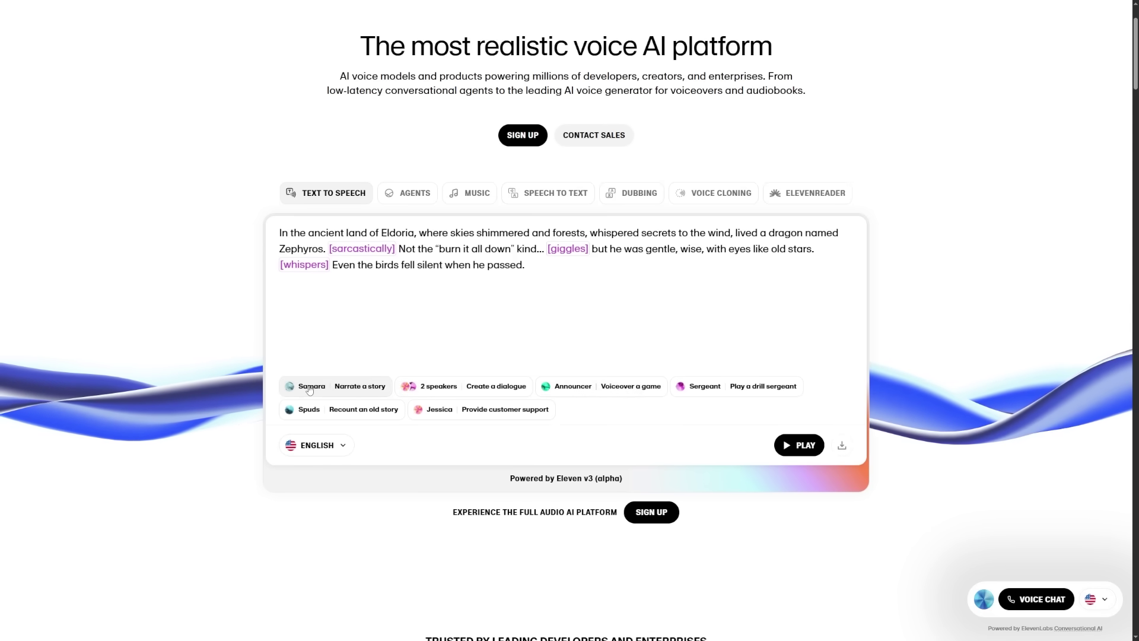
click(320, 450)
click(322, 452)
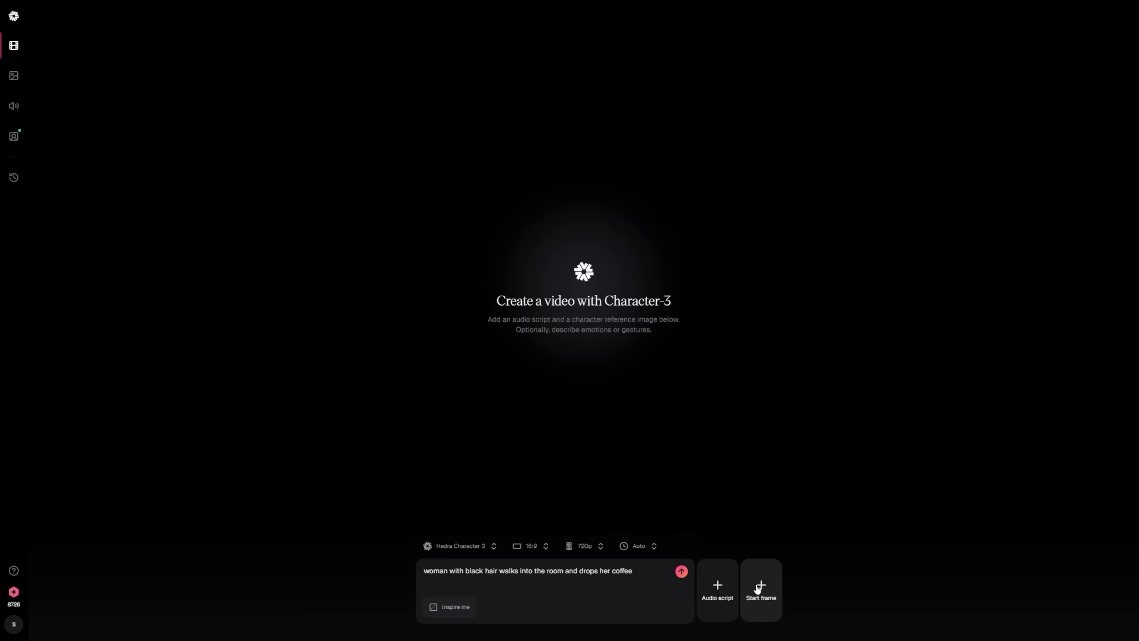
click(761, 589)
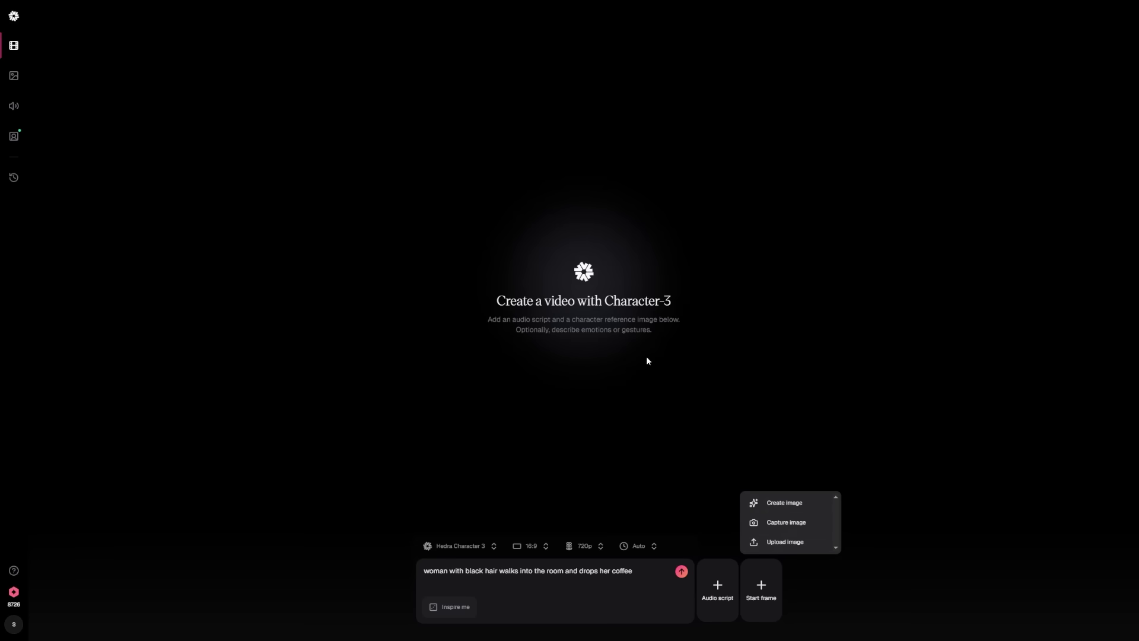
click(780, 344)
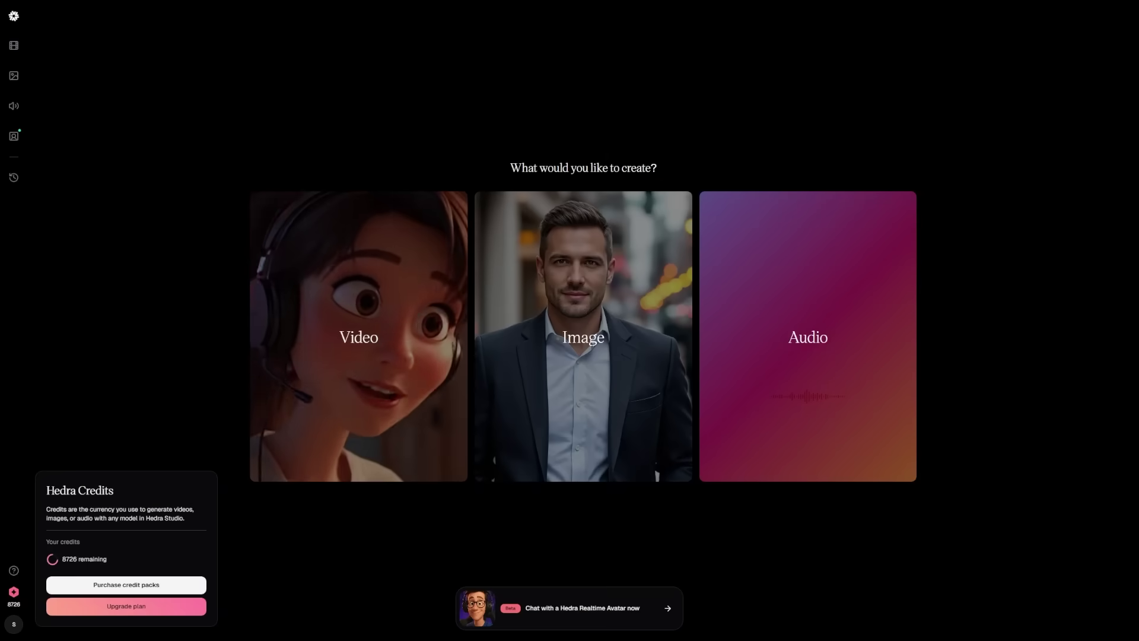
Check the 8726 remaining credits in the Hedra Credits panel, then go to Upgrade plan
drag(47, 491, 129, 500)
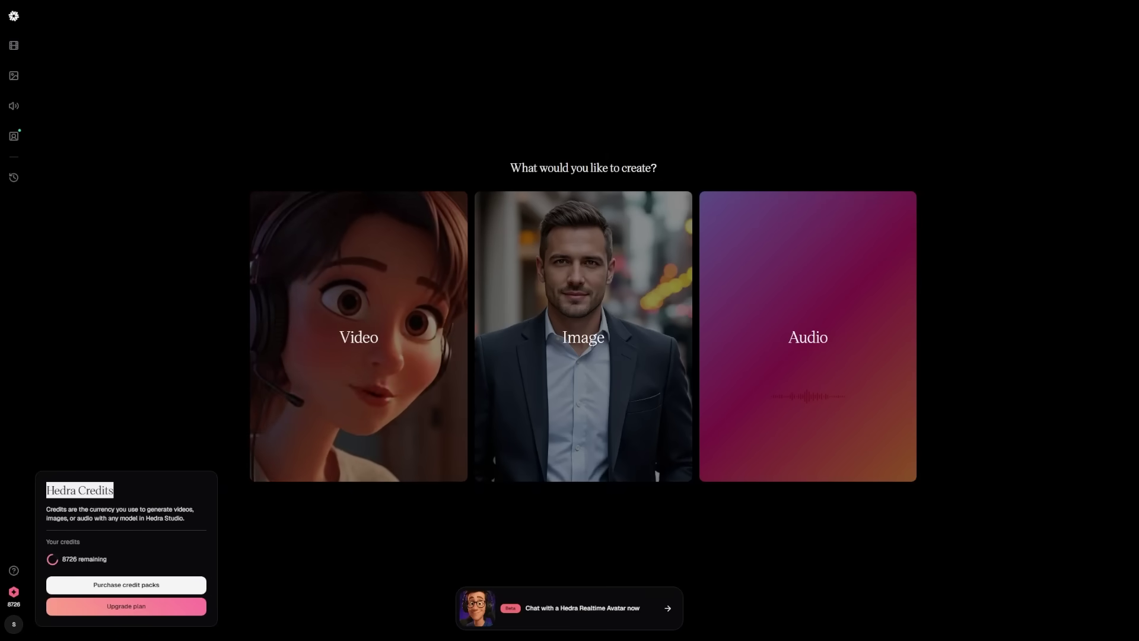
drag(66, 559, 126, 562)
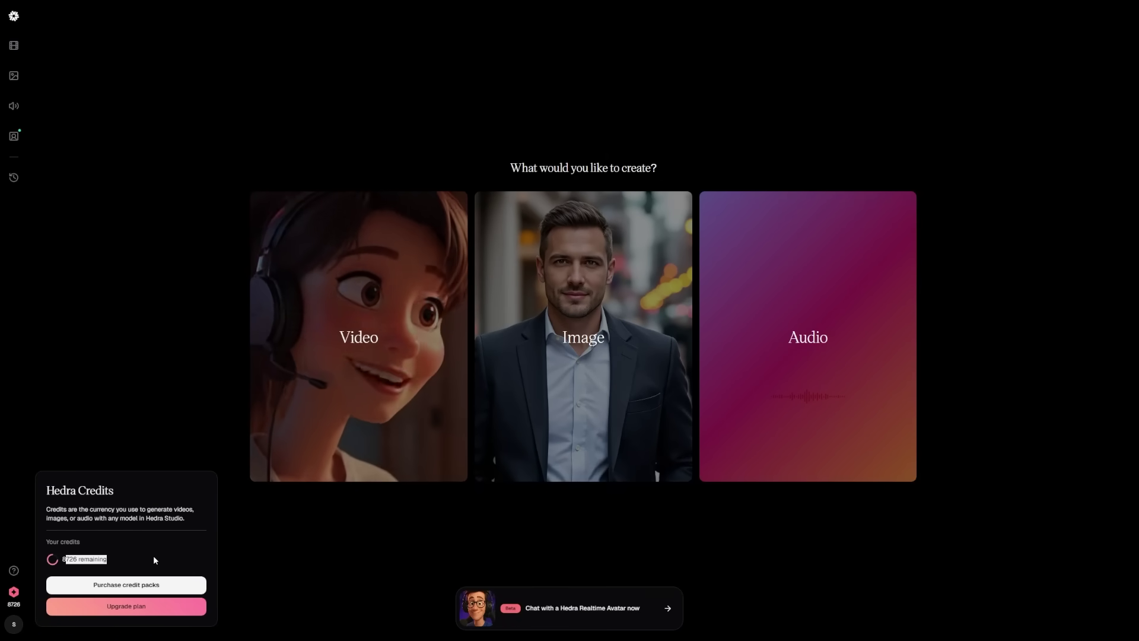
click(153, 556)
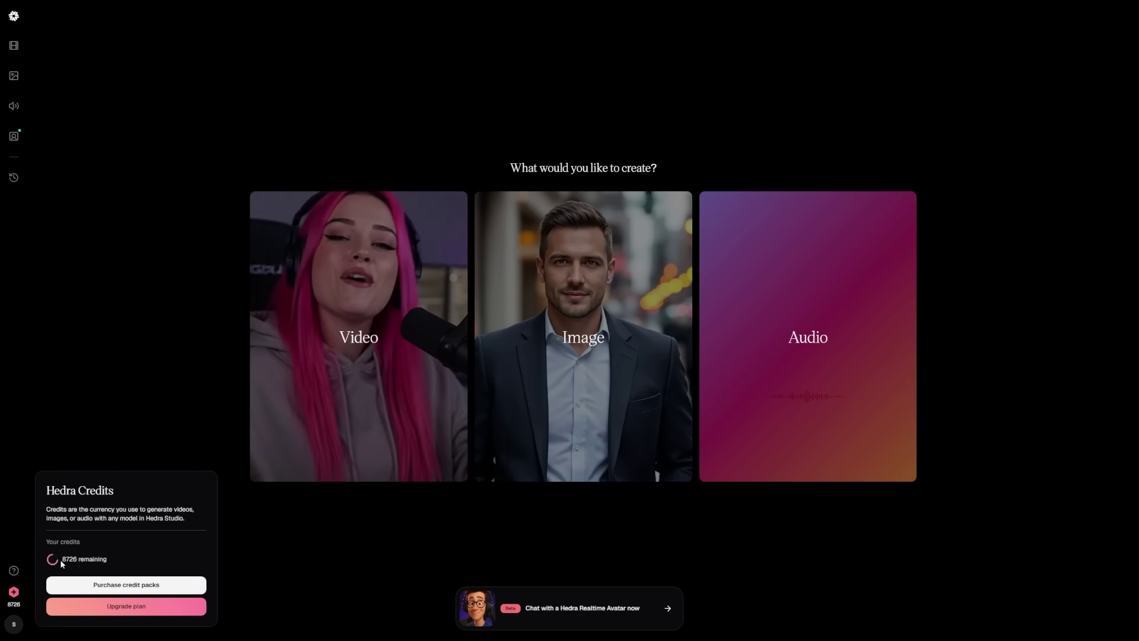
click(128, 607)
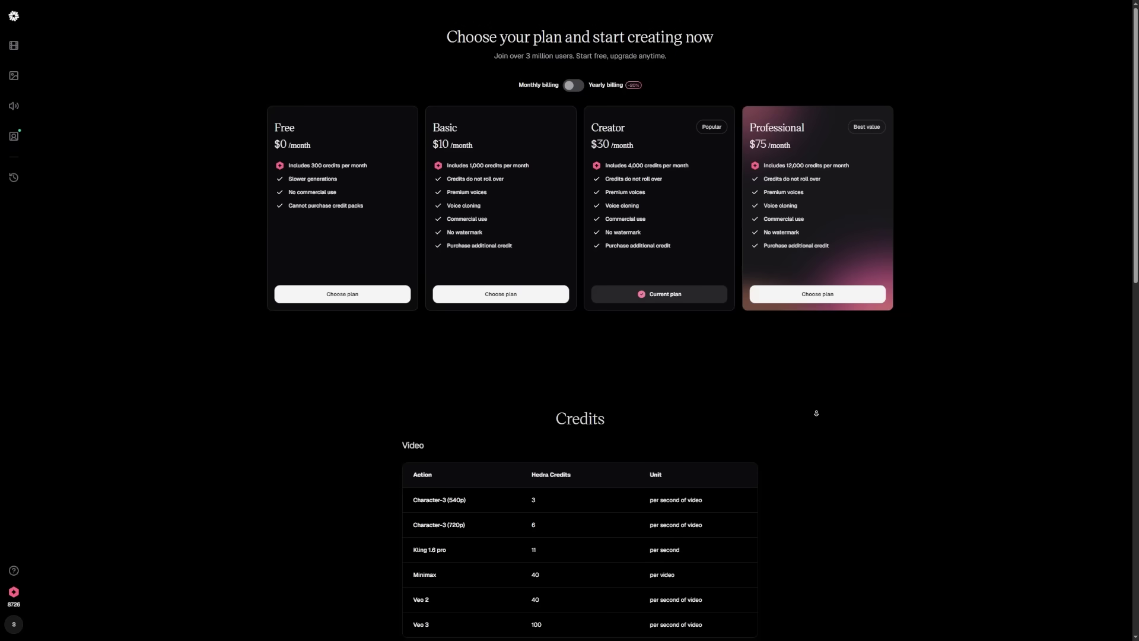
Review the Free plan's monthly credits, price and features on the plans page
scroll(817, 413, down, 3)
scroll(820, 427, down, 1)
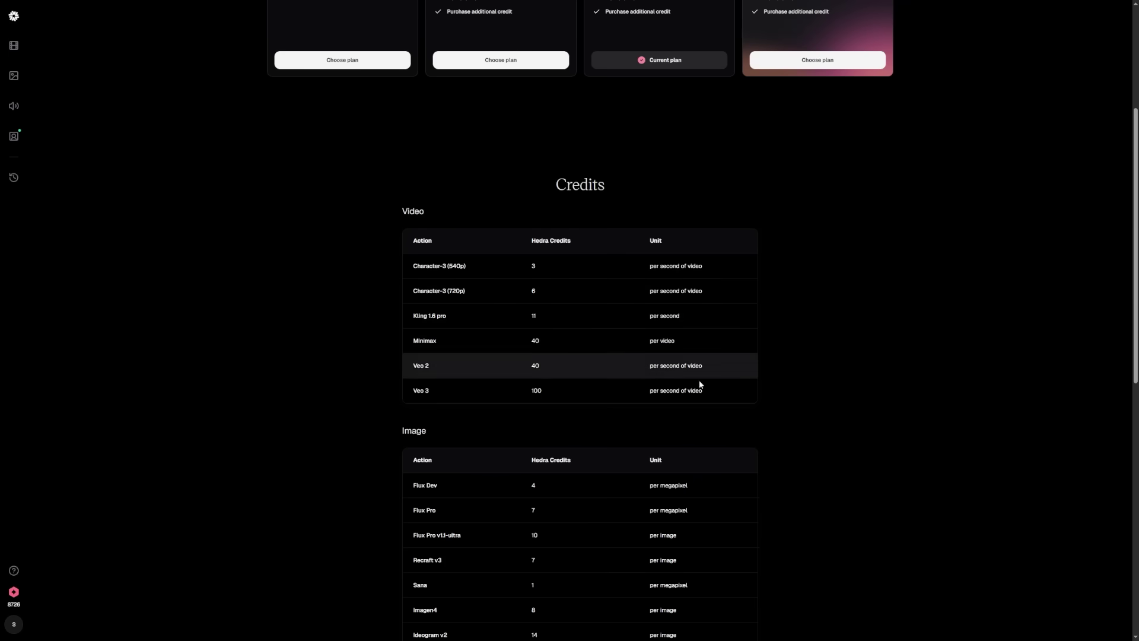
scroll(856, 385, up, 4)
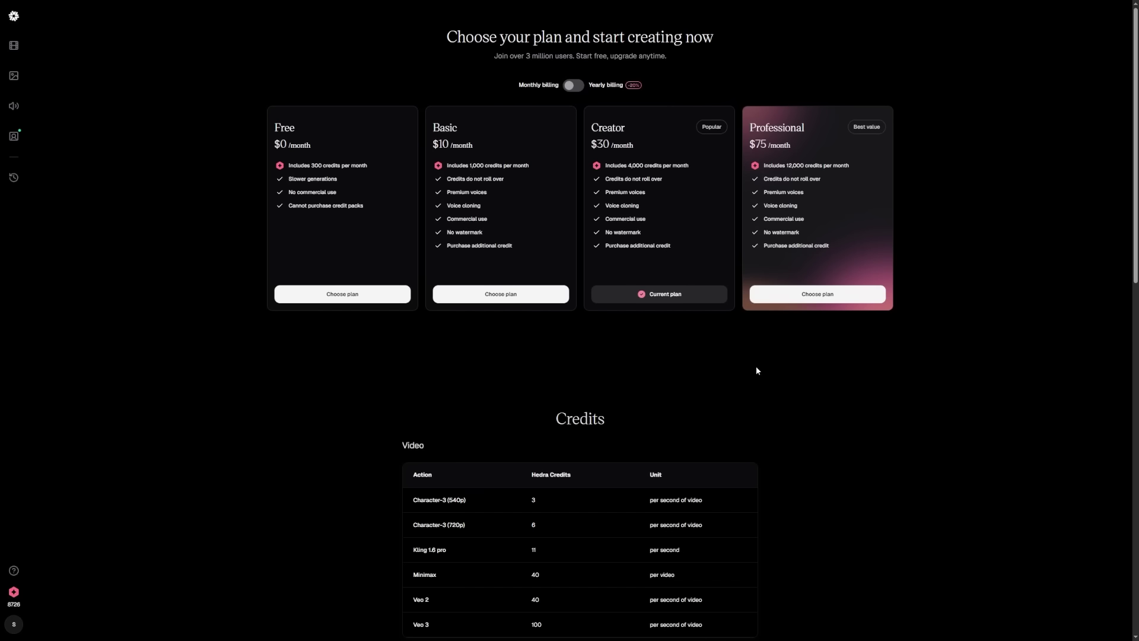
drag(298, 165, 331, 165)
click(223, 229)
drag(274, 122, 376, 190)
click(376, 193)
Compare Basic's 1,000 credits and commercial use, Creator's 4,000 credits and Professional's $75 price
drag(436, 167, 527, 166)
click(445, 219)
drag(449, 219, 477, 219)
click(490, 222)
drag(629, 166, 665, 166)
click(652, 177)
drag(755, 145, 851, 167)
click(787, 166)
Scroll down to the per-model credit cost tables
middle_click(939, 242)
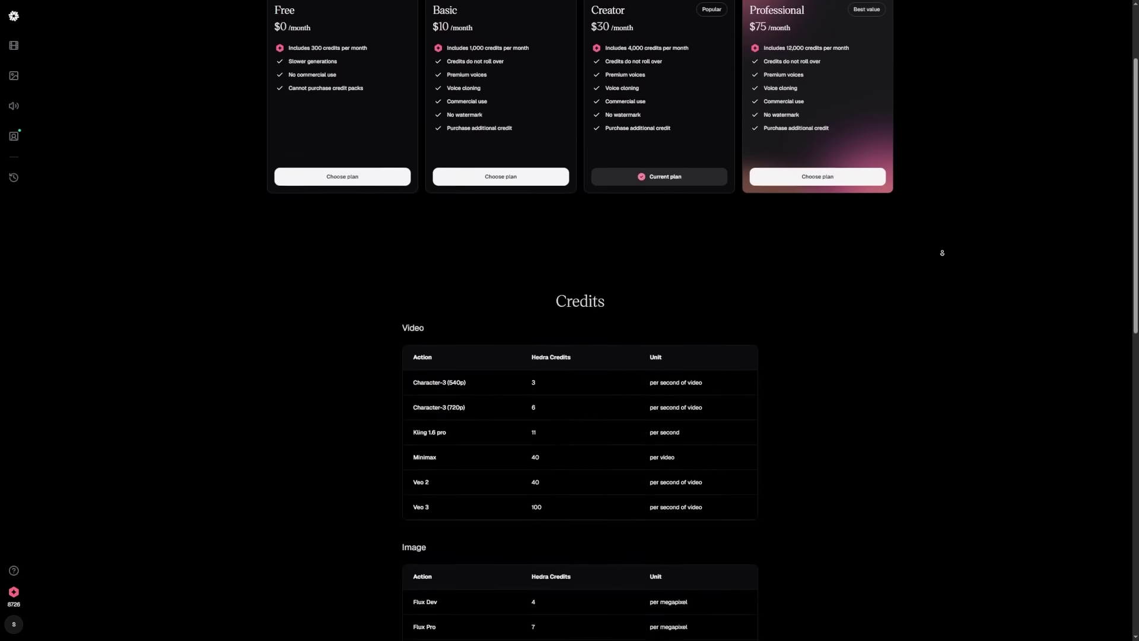
scroll(942, 254, down, 2)
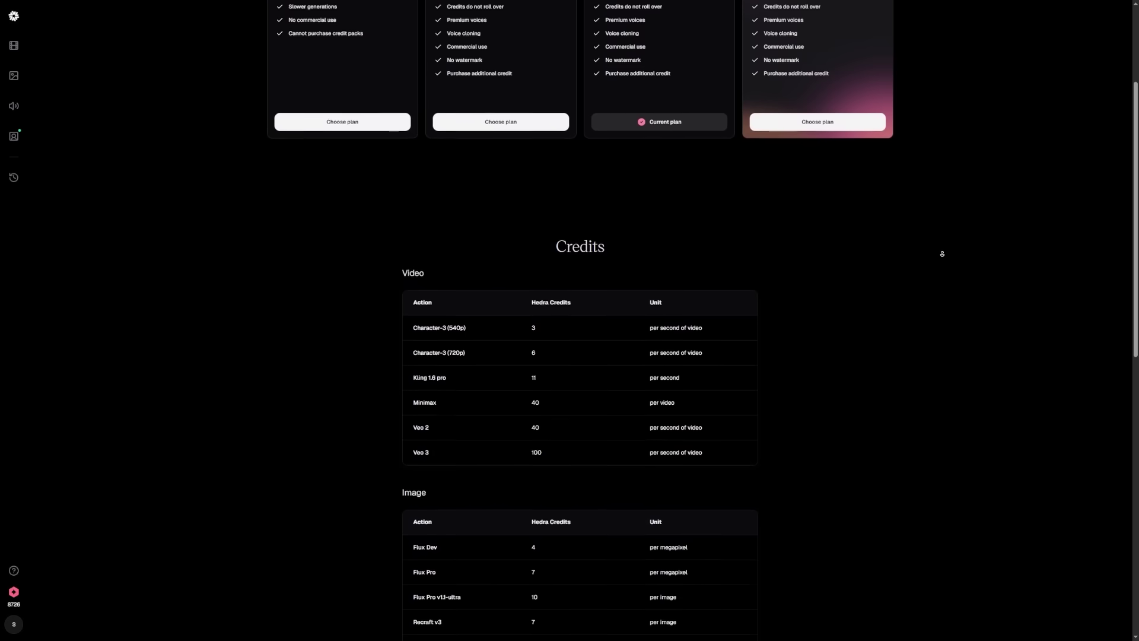
scroll(942, 255, down, 2)
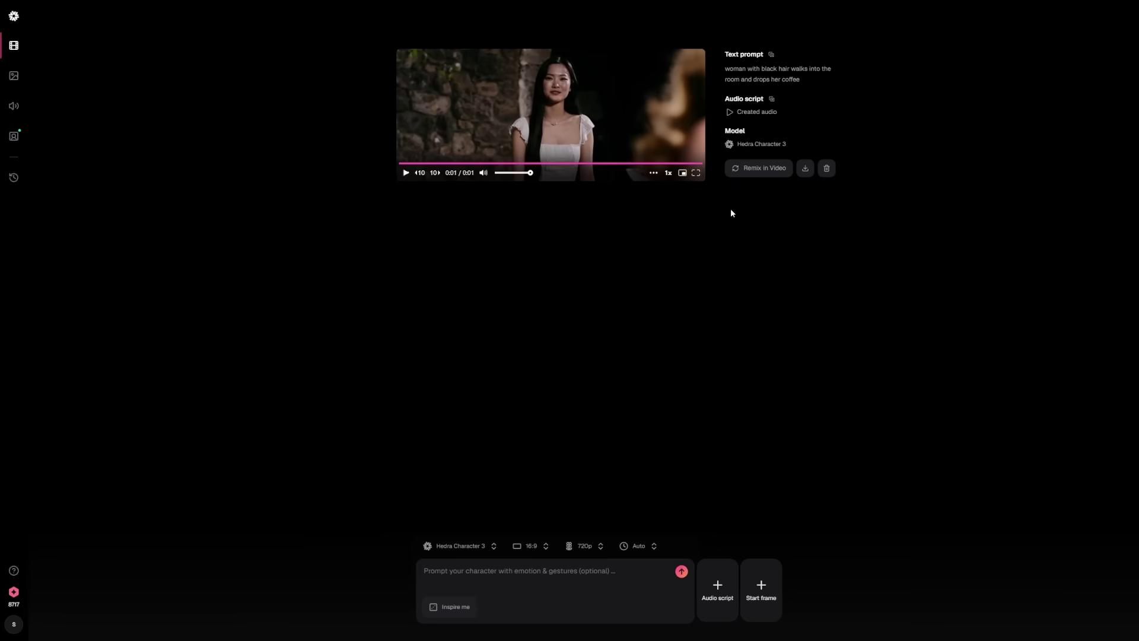
Download the finished coffee-dropping video, then watch it full screen and exit full screen
click(806, 170)
click(696, 173)
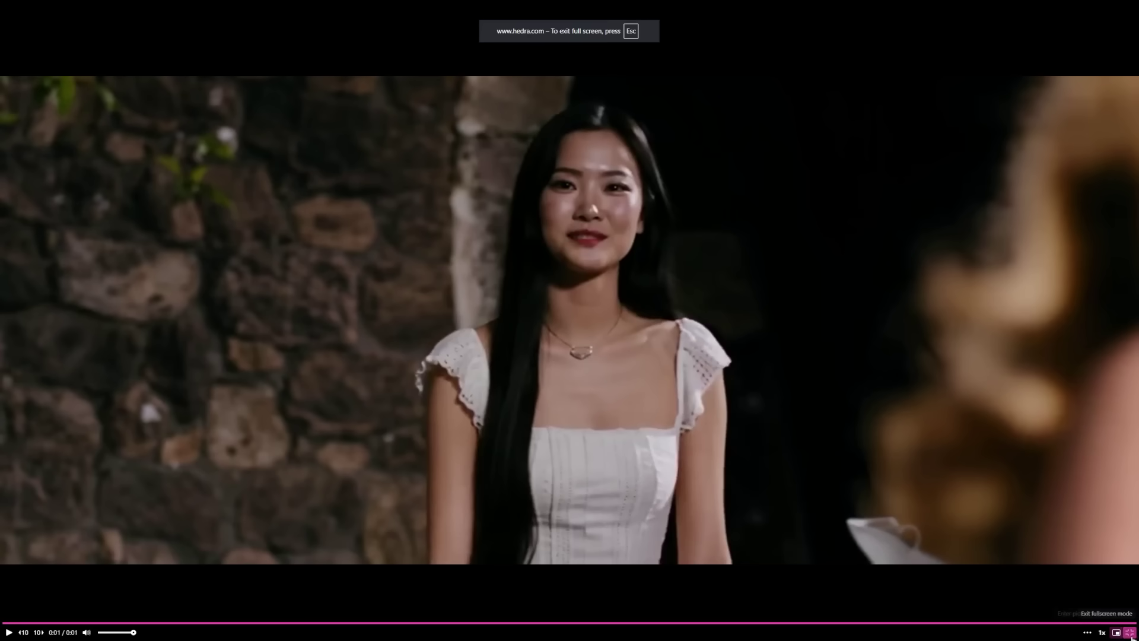
click(1129, 633)
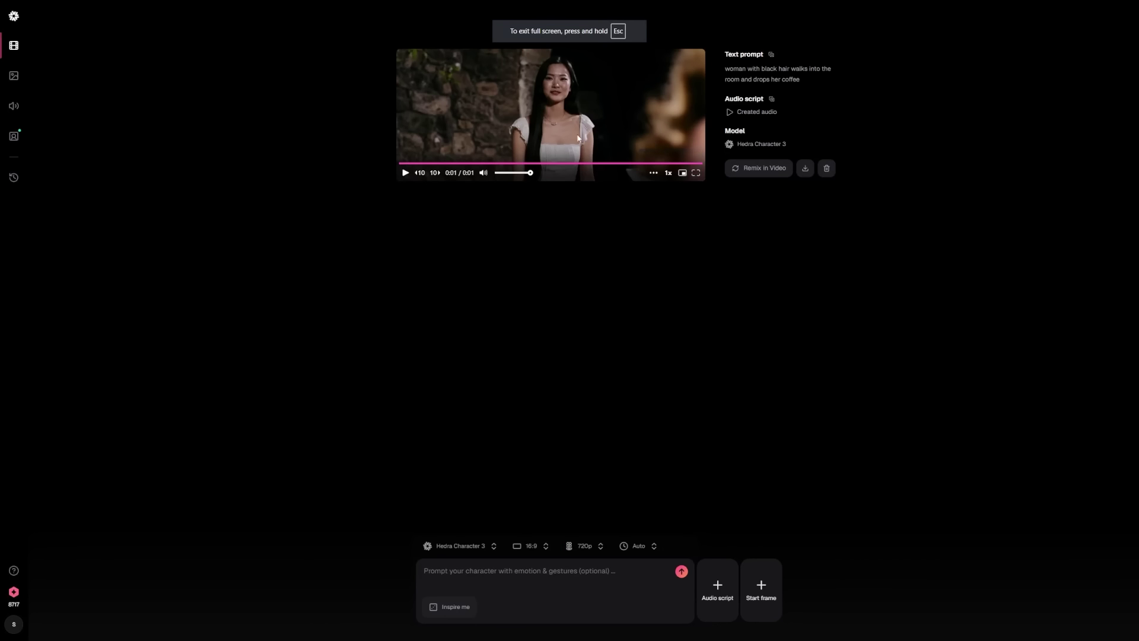